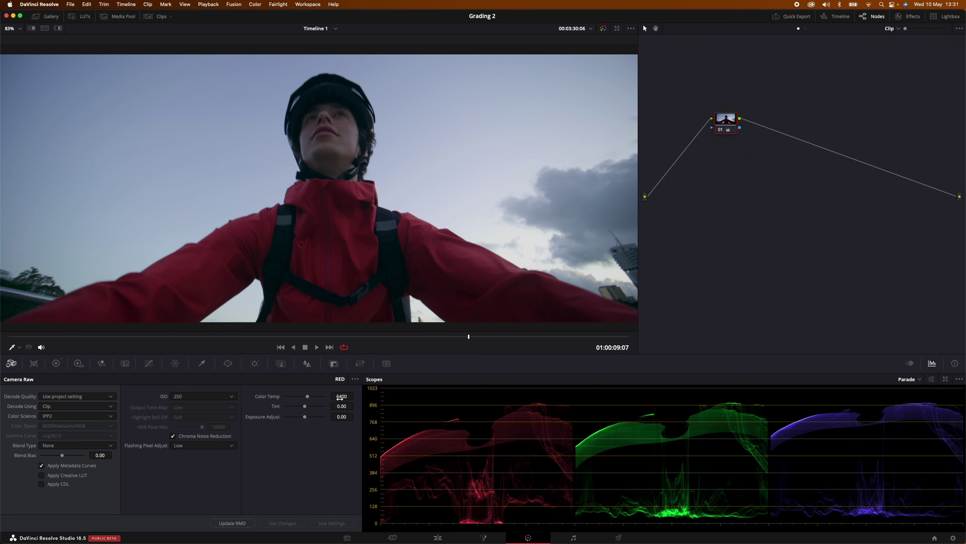
Switch the clip's raw decoding to Camera metadata, and return it to Clip decoding.
left_click(98, 405)
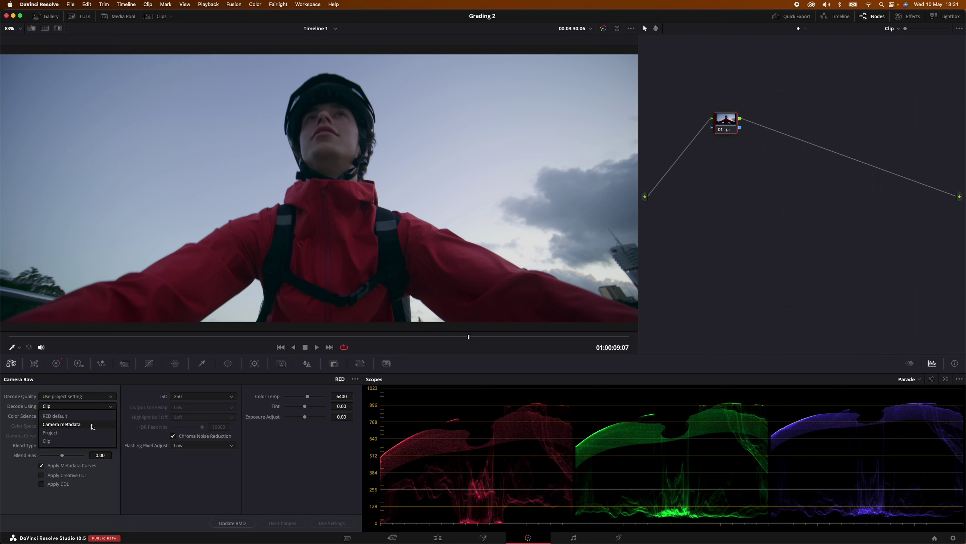
left_click(93, 427)
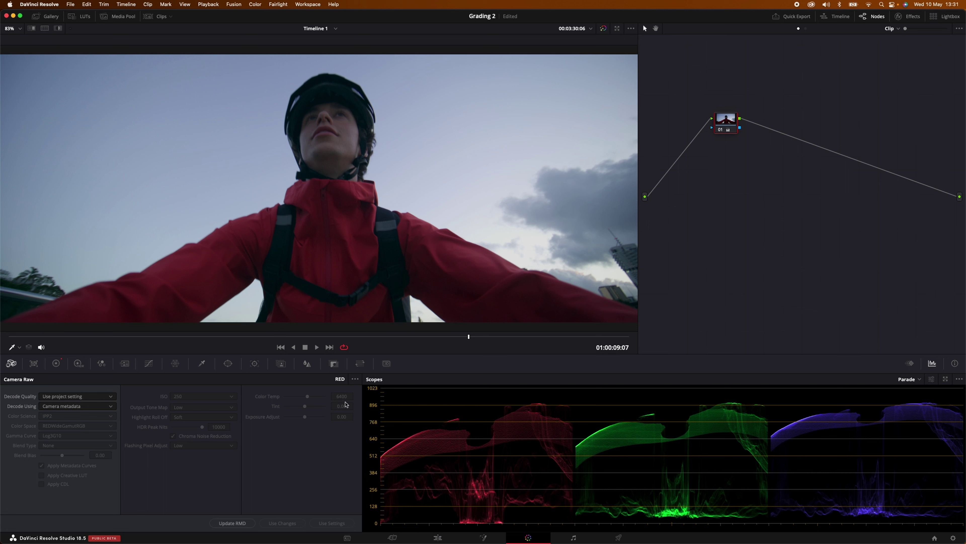
left_click(110, 405)
left_click(88, 445)
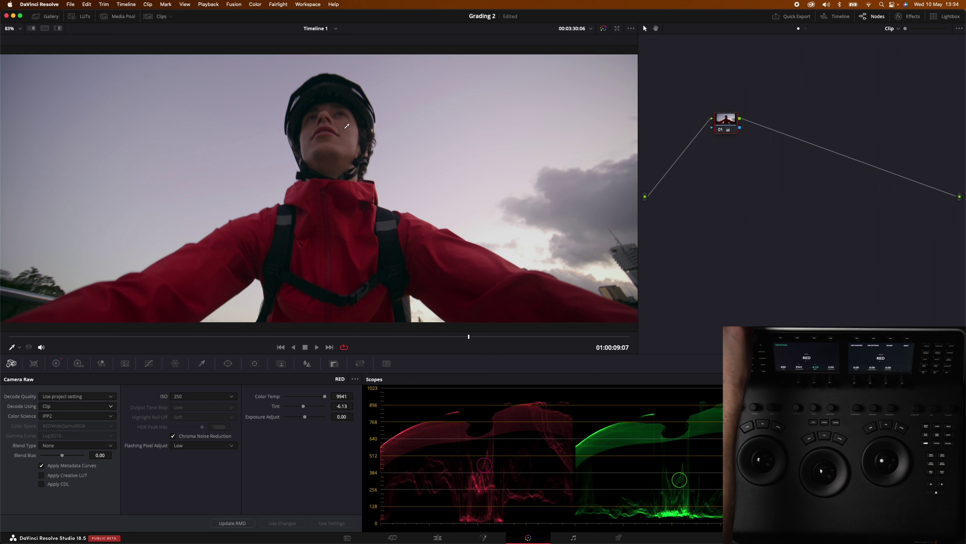
Label the first node WB and build a chain of five serial nodes after it, labelling the last one GLOW.
left_click_drag(724, 120, 679, 197)
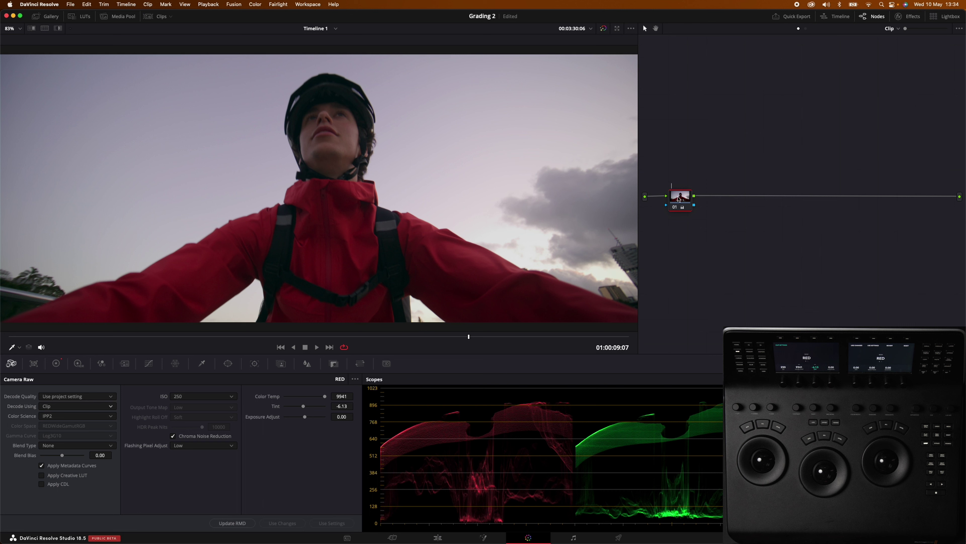
key("alt+s")
key("alt+s")
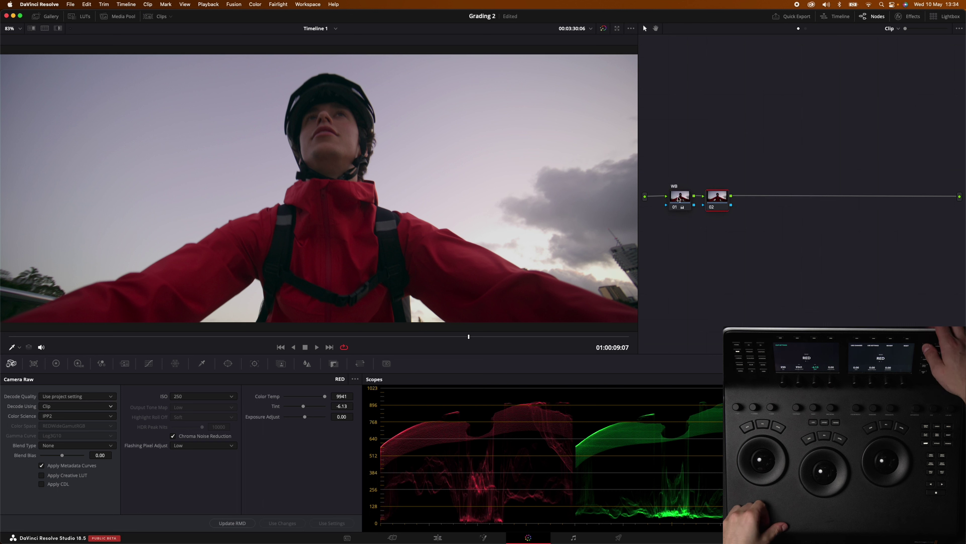
key("alt+s")
key("alt+s")
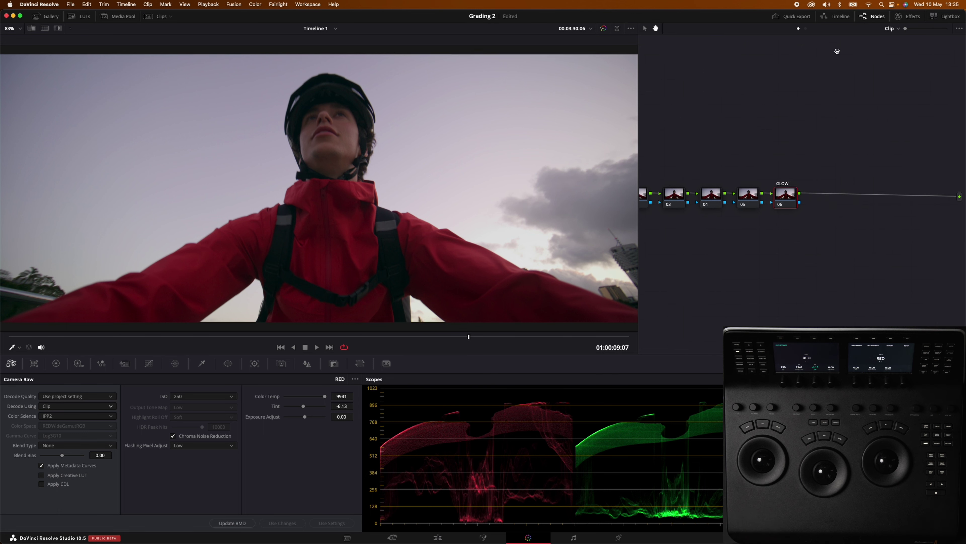
Find the Glow effect in the effects library and apply it to the GLOW node.
left_click(899, 21)
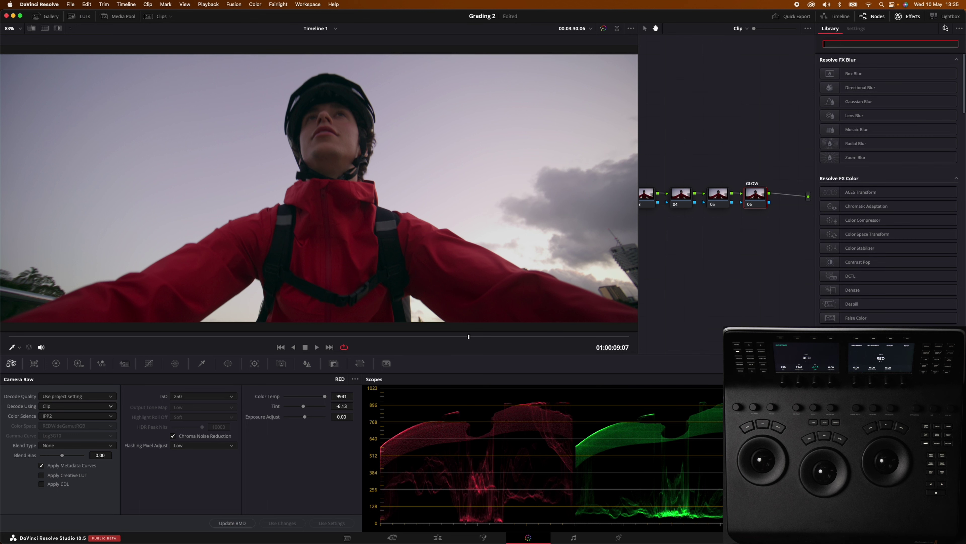
type("Glow")
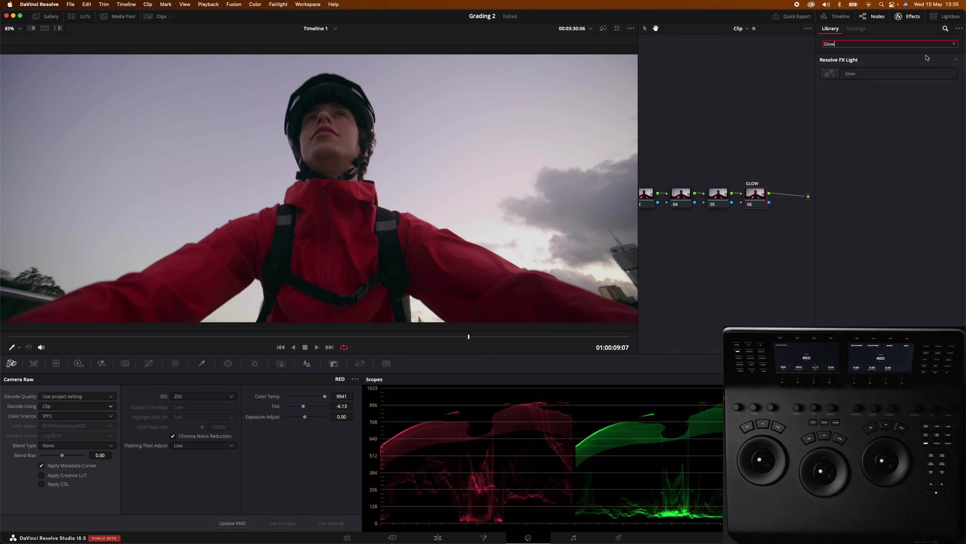
left_click_drag(852, 74, 756, 194)
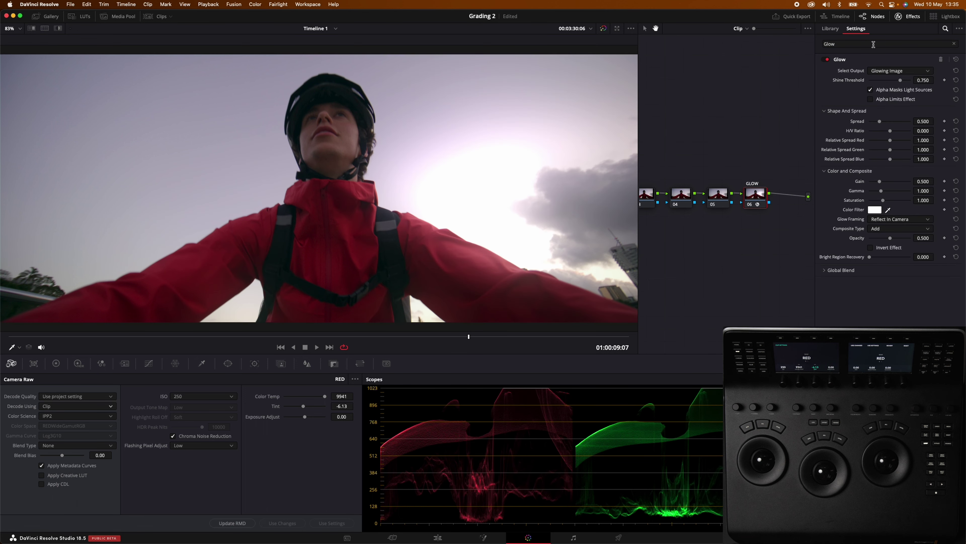
Set the glow's composite type to Softlight, with a shine threshold of 0.781 and an opacity of 0.265.
left_click(880, 229)
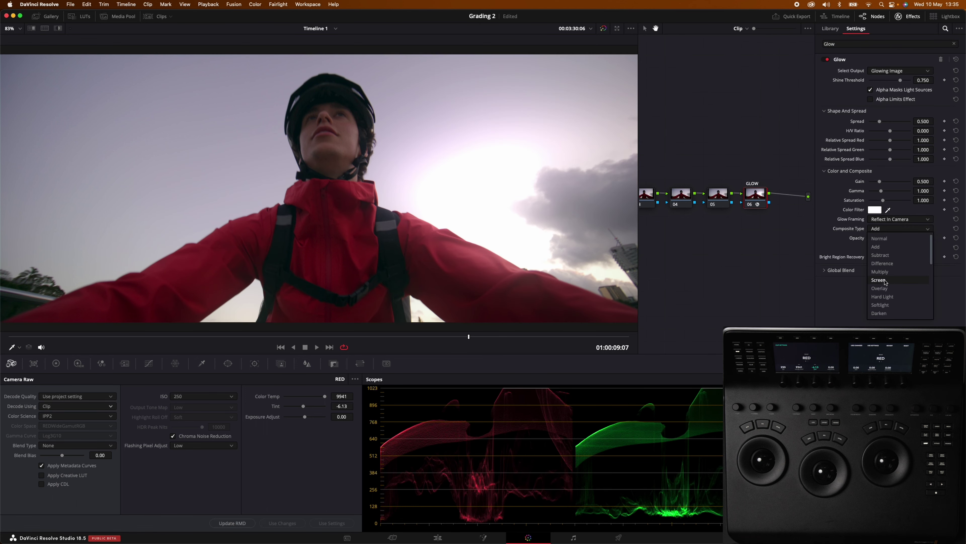
left_click(880, 271)
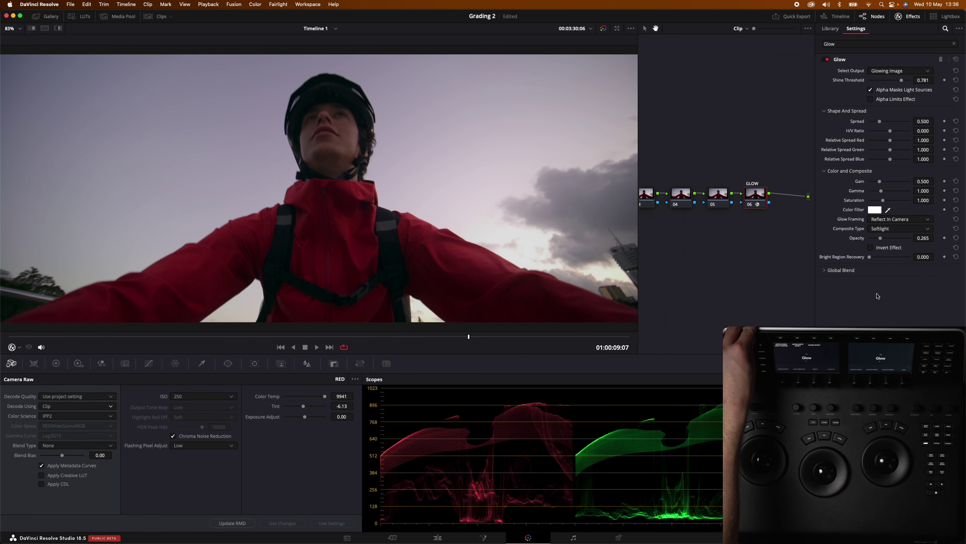
left_click(911, 19)
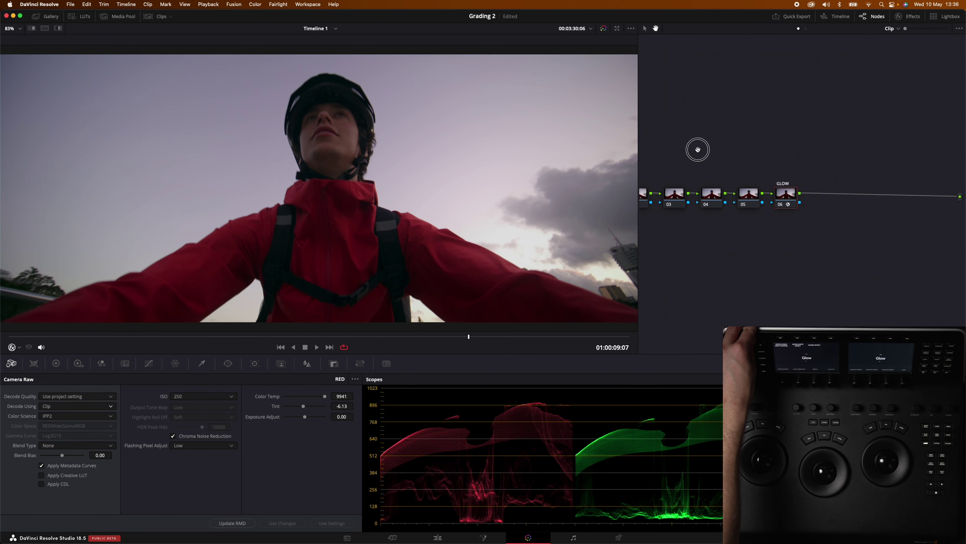
Label the second node Primes and grade it with lift 0.07, gain 1.08 and a log shadow of -0.25.
left_click_drag(696, 148, 827, 153)
left_click(741, 209)
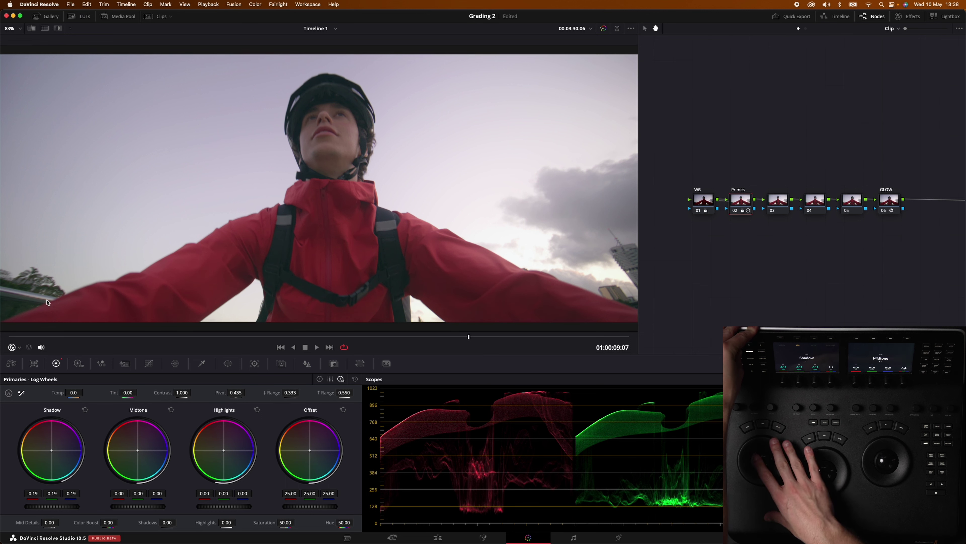
key("alt+z")
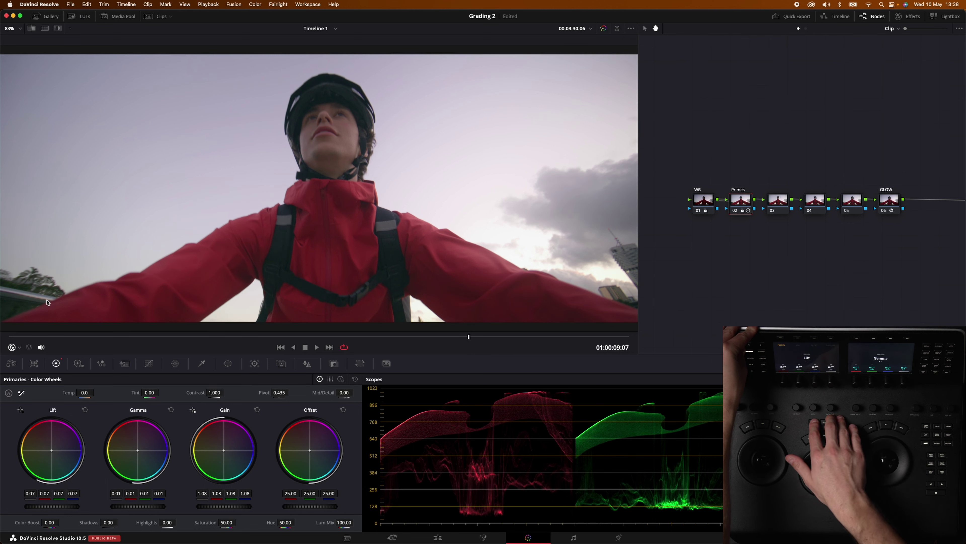
key("alt+z")
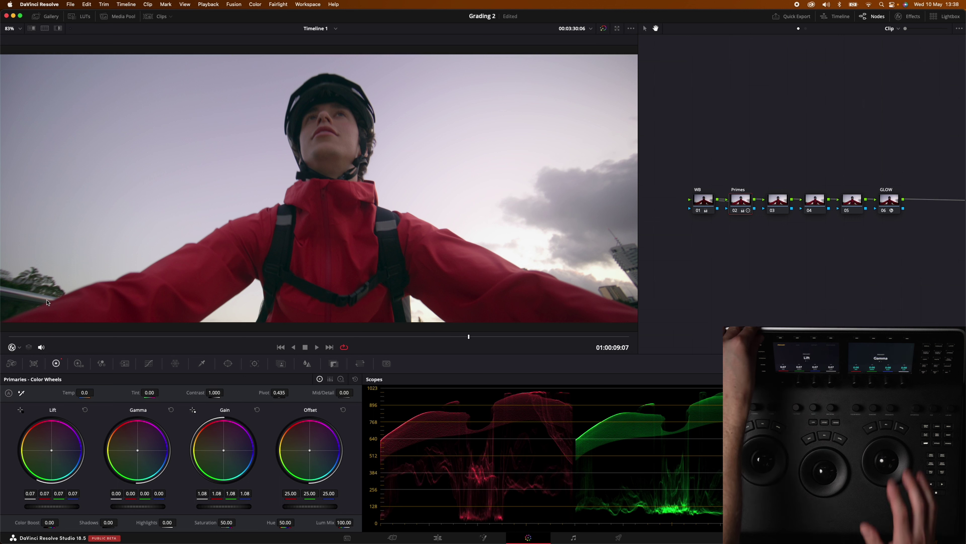
key("alt+z")
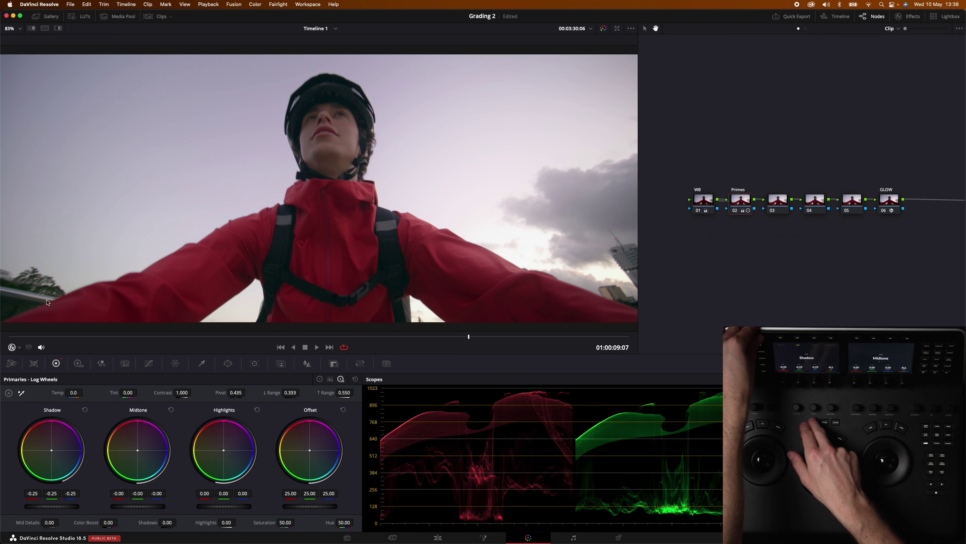
key("alt+z")
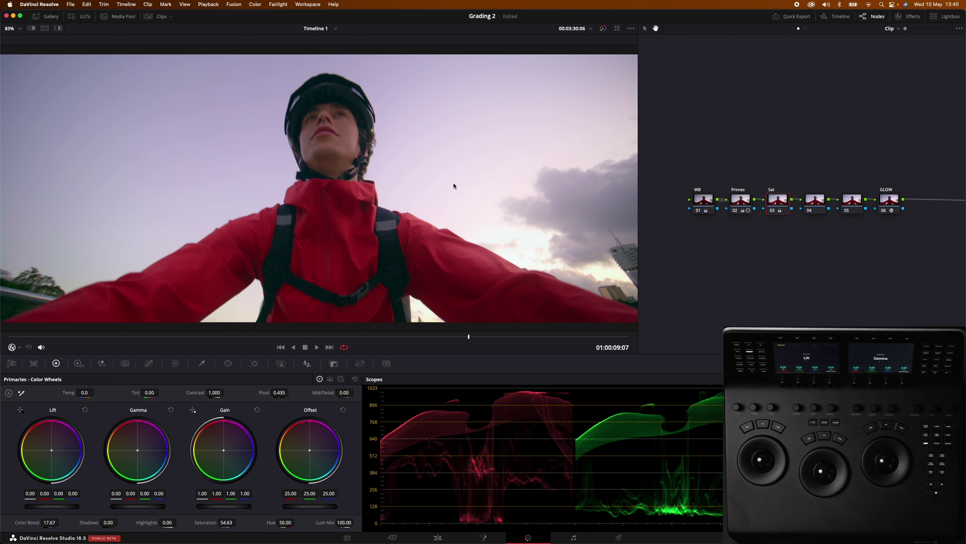
Show the vectorscope for the WB node and enable a curve window on it instead of a circle window.
left_click(704, 199)
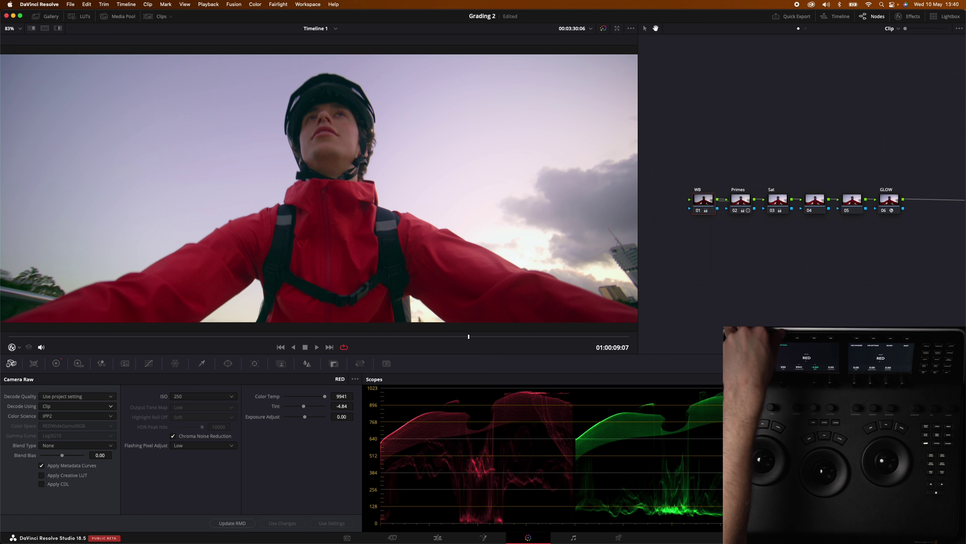
key("v")
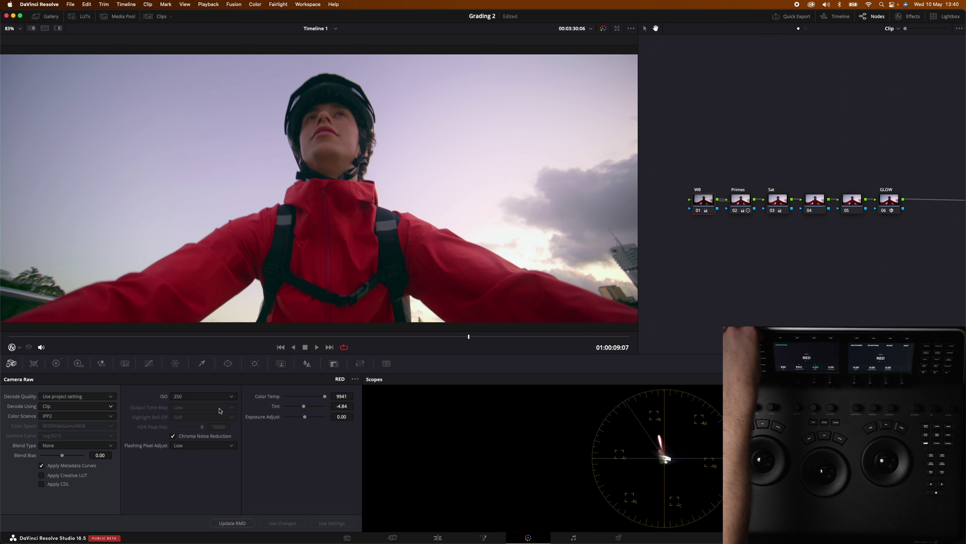
left_click(228, 364)
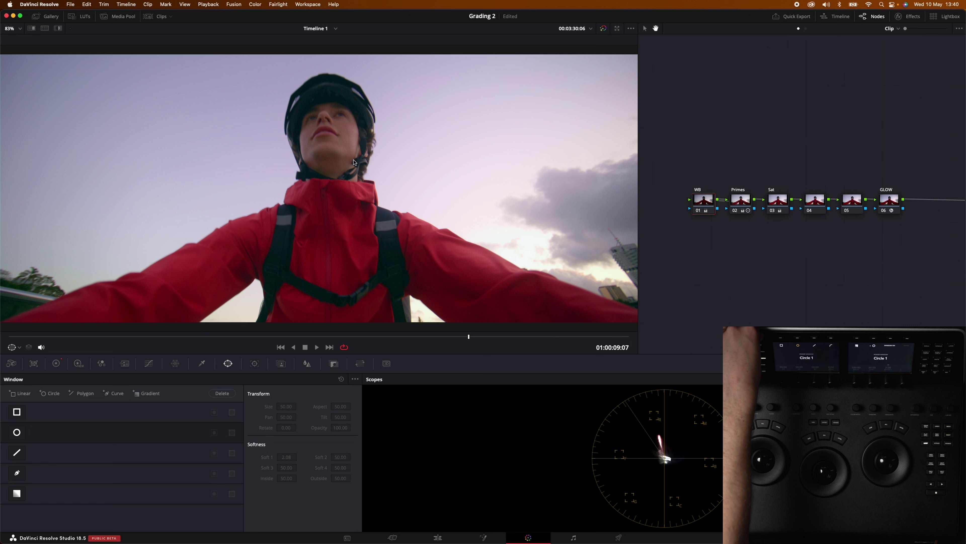
left_click(22, 441)
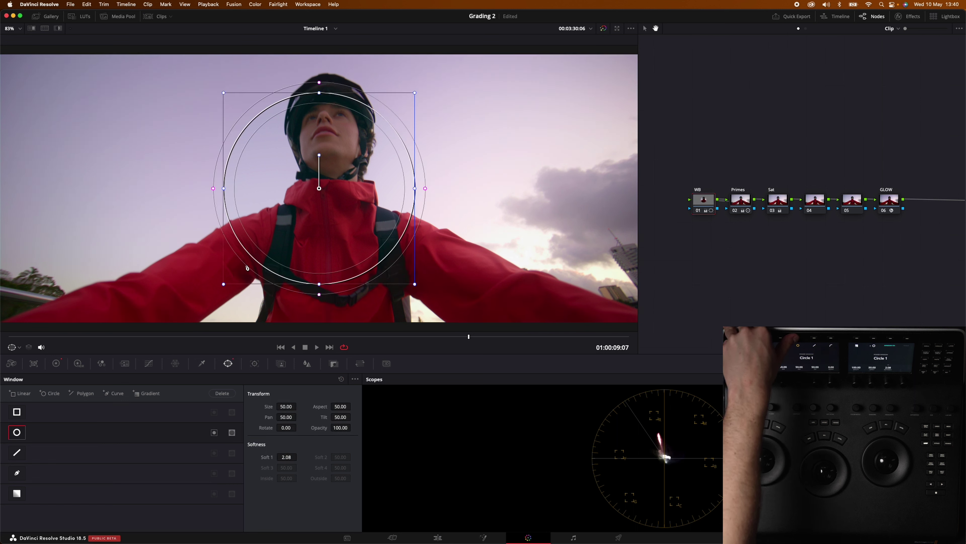
left_click(26, 478)
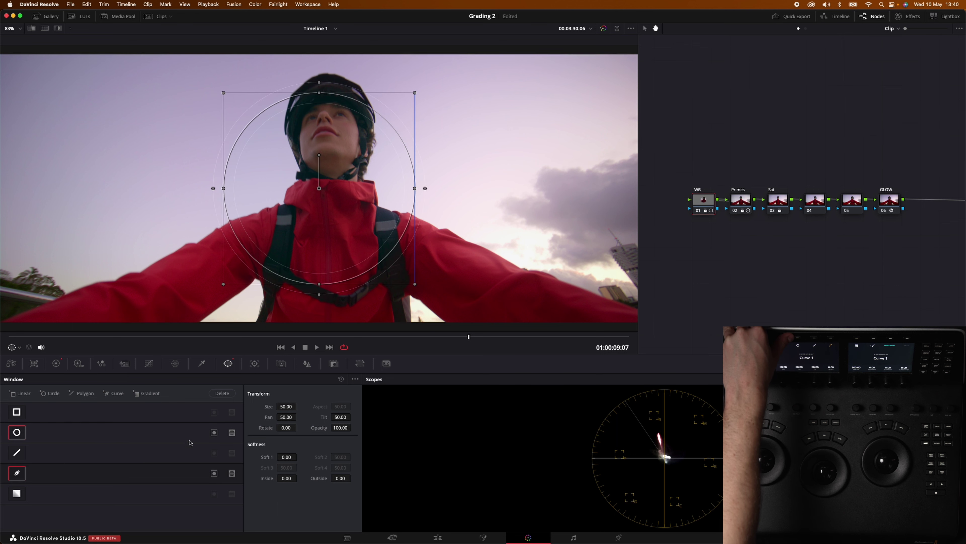
left_click(131, 440)
left_click(23, 438)
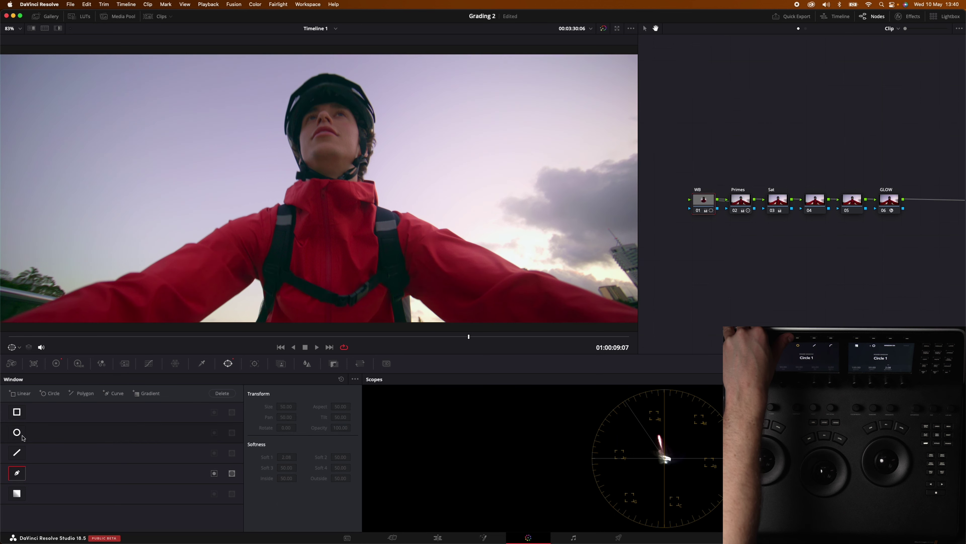
Draw a closed curve window around the rider's cheek on the WB node.
left_click_drag(349, 153, 354, 147)
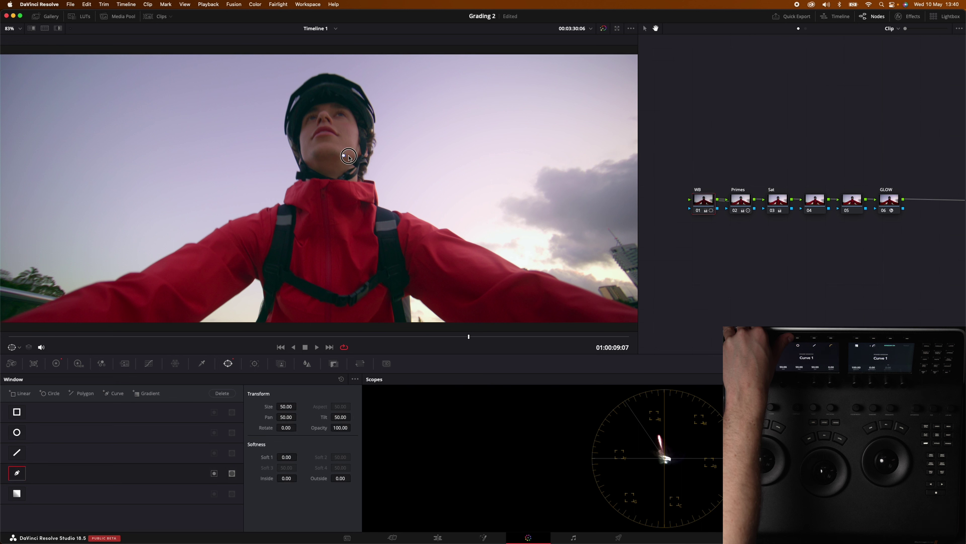
left_click(352, 122)
left_click(340, 132)
left_click_drag(340, 147, 338, 153)
left_click(343, 155)
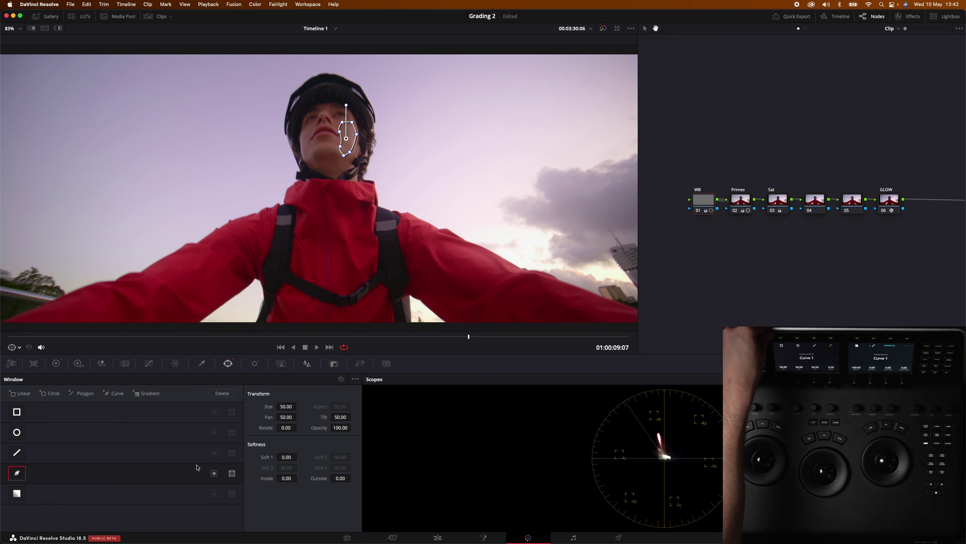
Isolate the WB node's windowed area in the viewer and reshape the curve window over the rider's face.
left_click(58, 28)
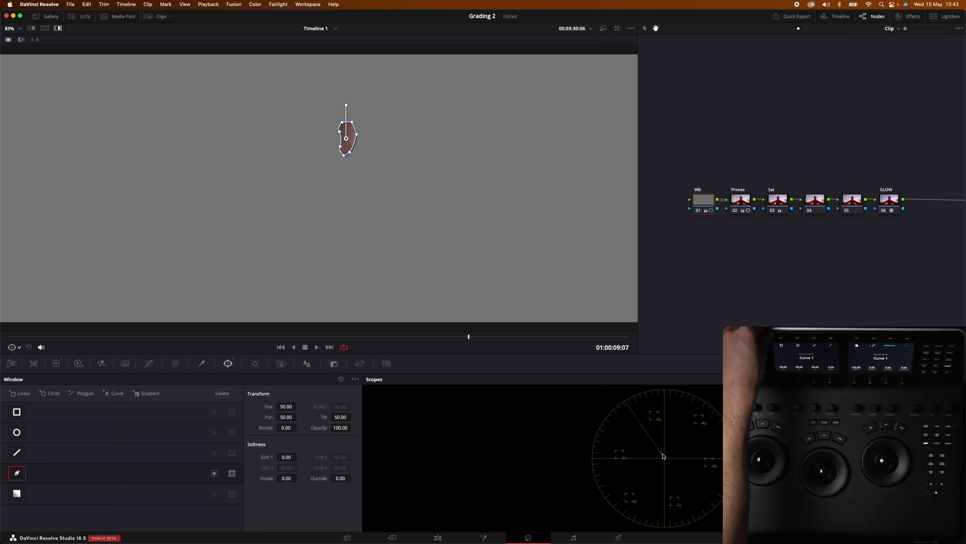
left_click(779, 205)
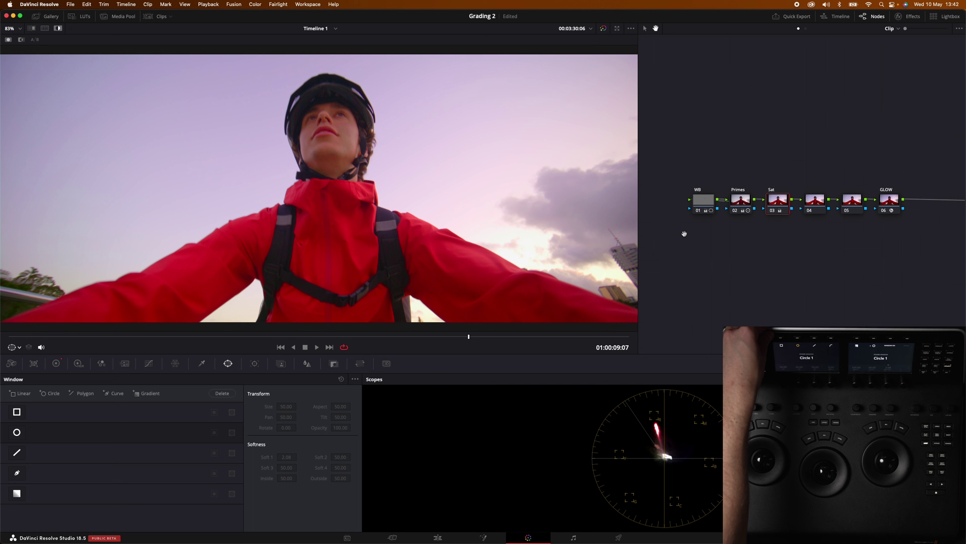
left_click(712, 203)
mouse_move(316, 124)
left_mouse_down()
mouse_move(329, 97)
mouse_move(365, 119)
mouse_move(375, 156)
mouse_move(341, 163)
mouse_move(294, 145)
mouse_move(295, 118)
mouse_move(296, 149)
mouse_move(305, 155)
mouse_move(300, 129)
left_mouse_up()
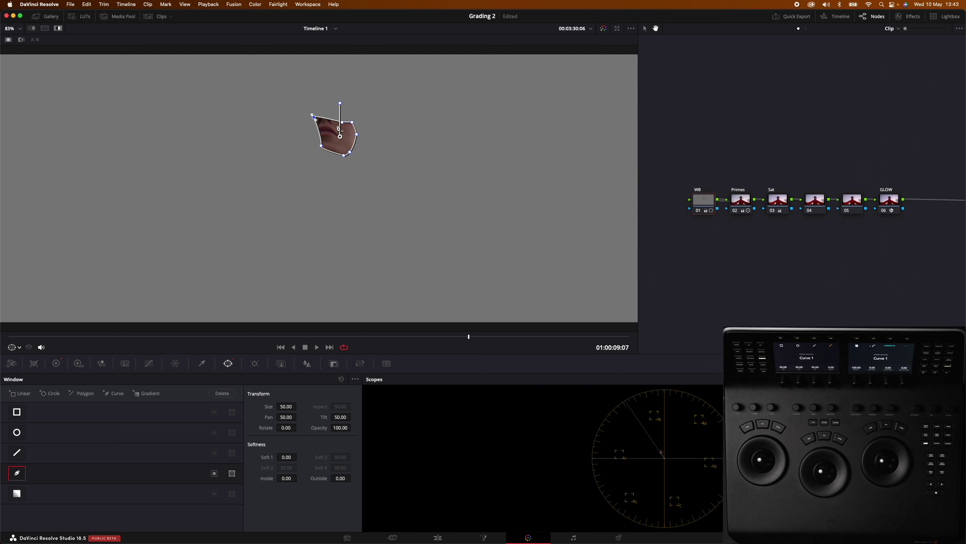
left_click_drag(375, 156, 357, 124)
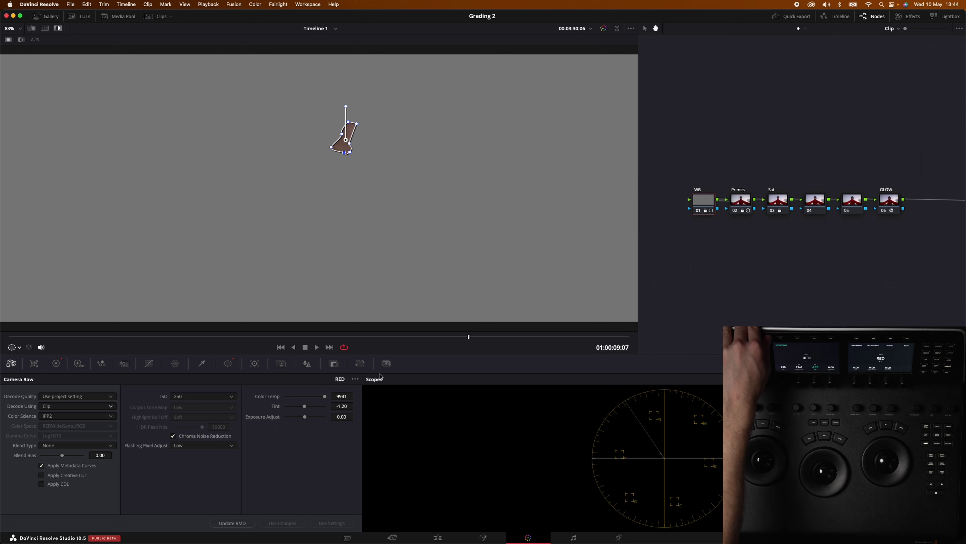
Delete the curve window from the WB node.
left_click(228, 363)
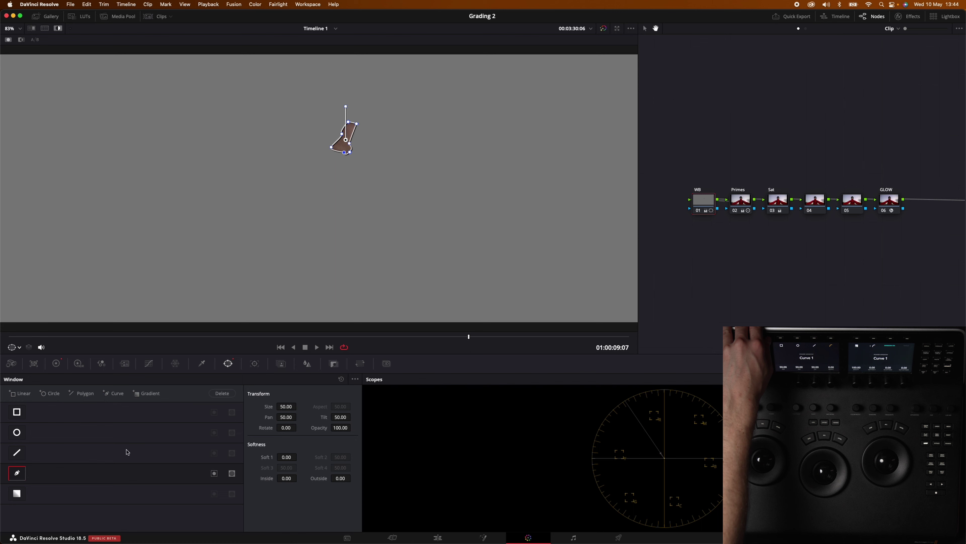
left_click(222, 393)
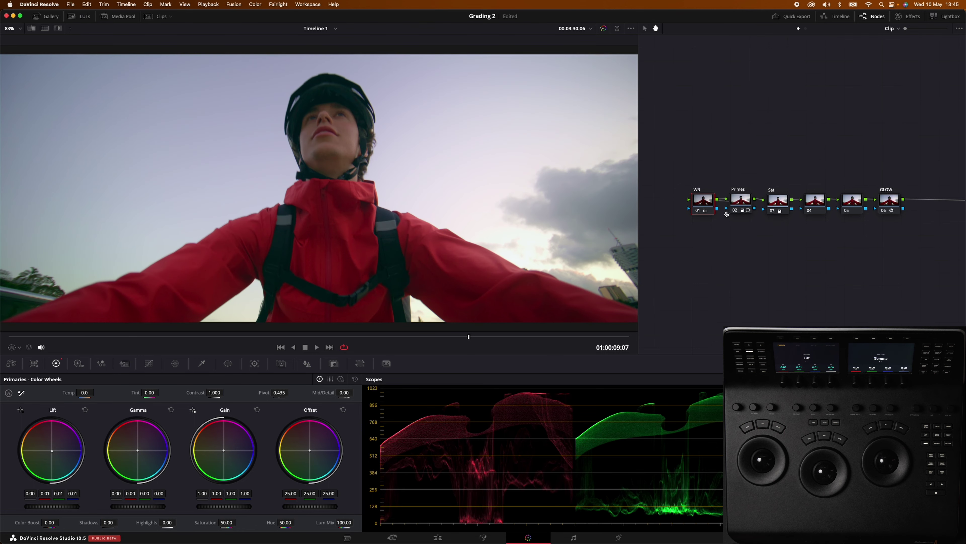
Reset the Primes node's grade and regrade it with lift 0.02 and gain 1.08.
left_click(738, 200)
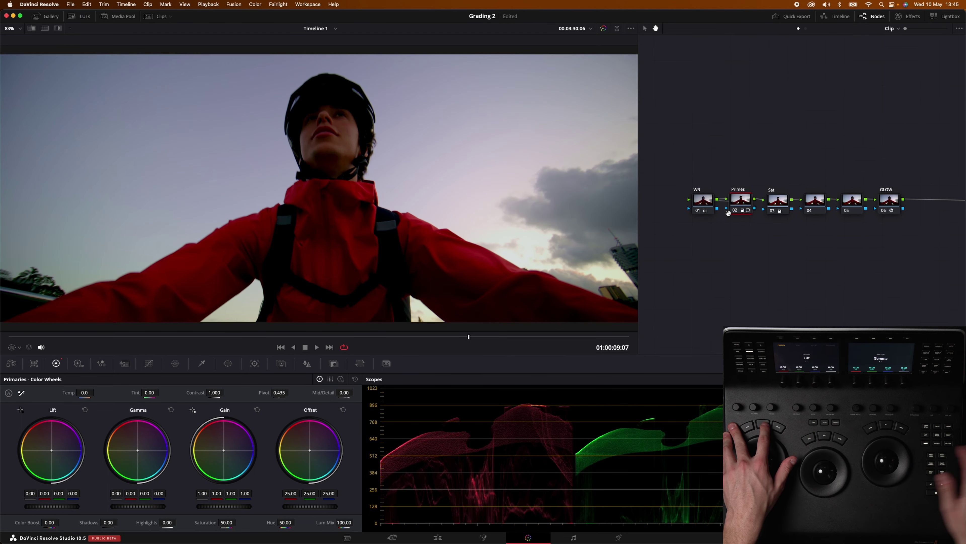
key("shift+Home")
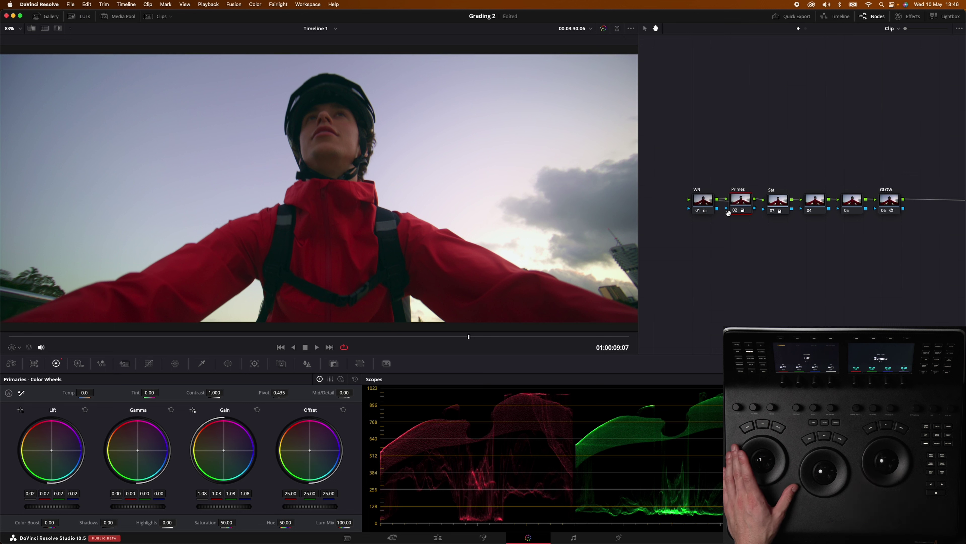
Disable the Sat node to view the shot without its saturation boost.
left_click(779, 208)
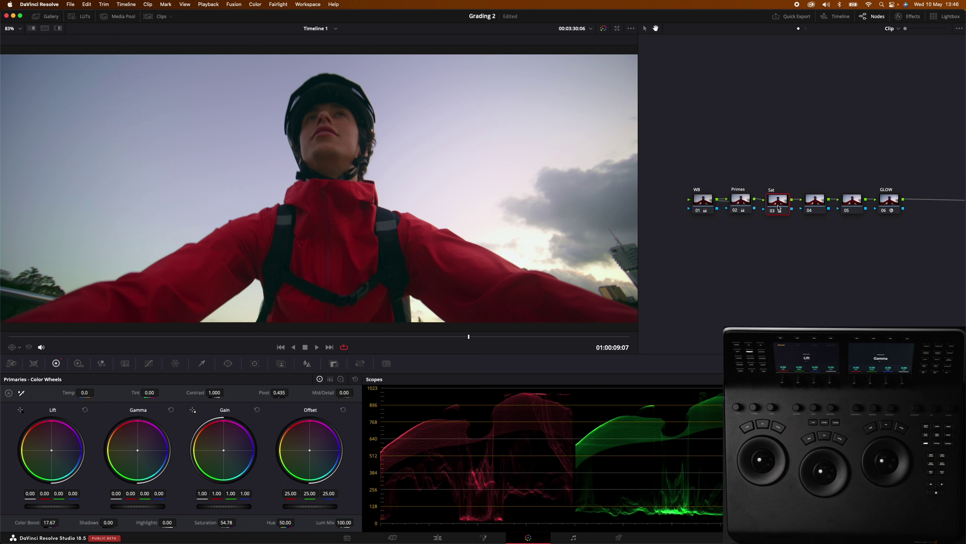
key("super+d")
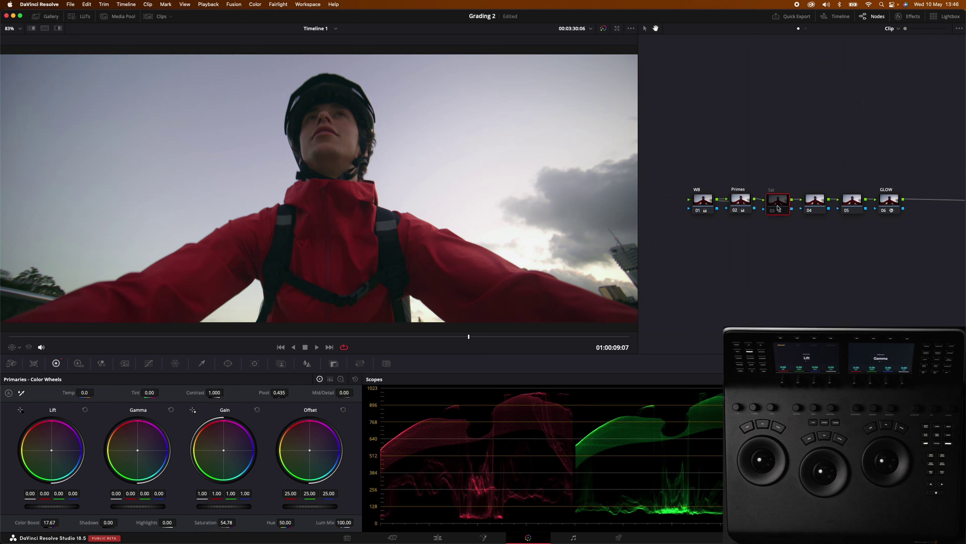
Re-enable the Sat node with saturation set to 50 and compare the shot with the node off and on.
key("super+d")
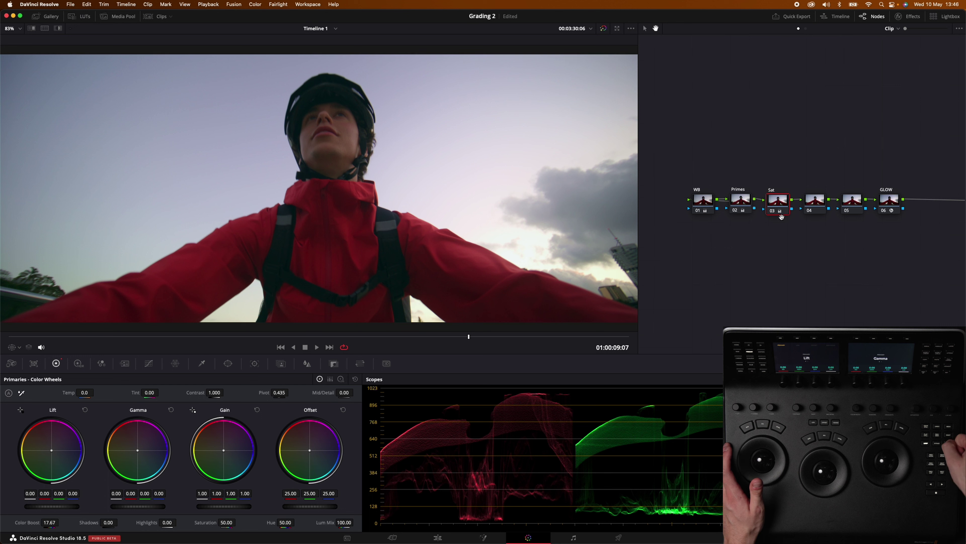
key("ctrl+d")
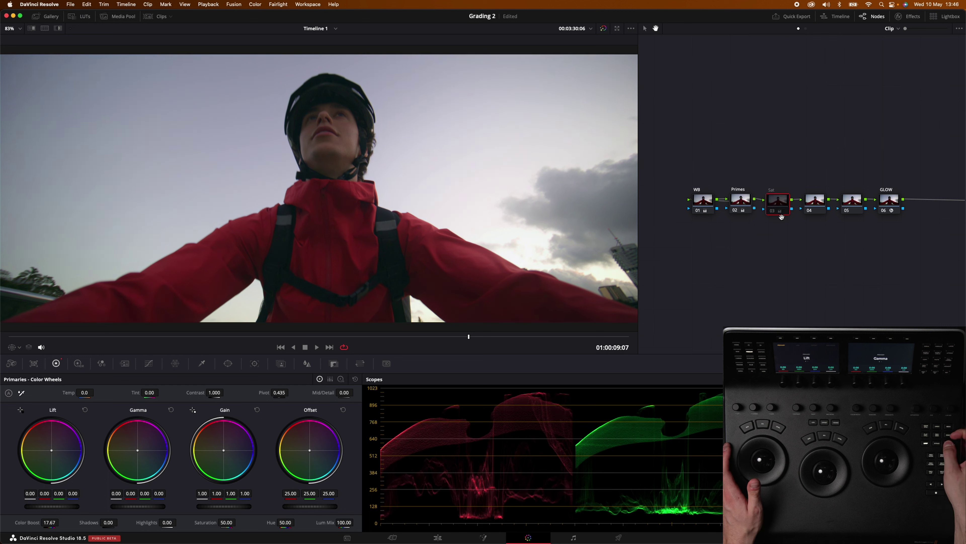
key("ctrl+d")
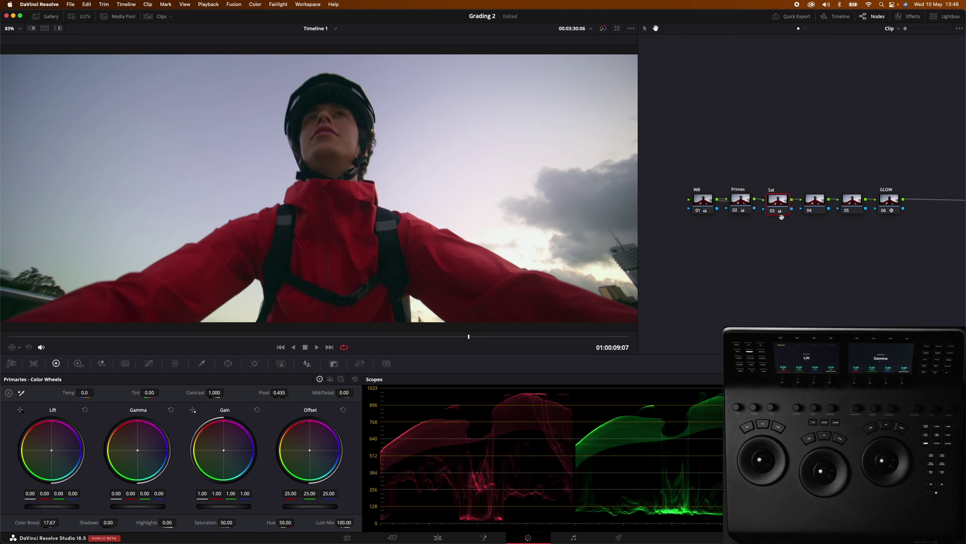
Move the GLOW node below the chain and label nodes 04 and 05 as Curves and look.
left_click_drag(889, 200, 776, 280)
left_click(812, 200)
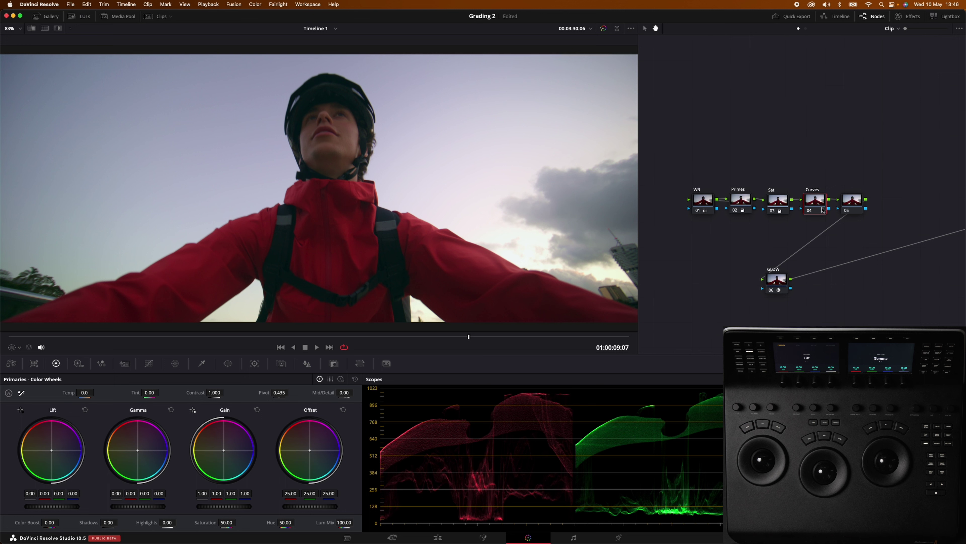
left_click(850, 204)
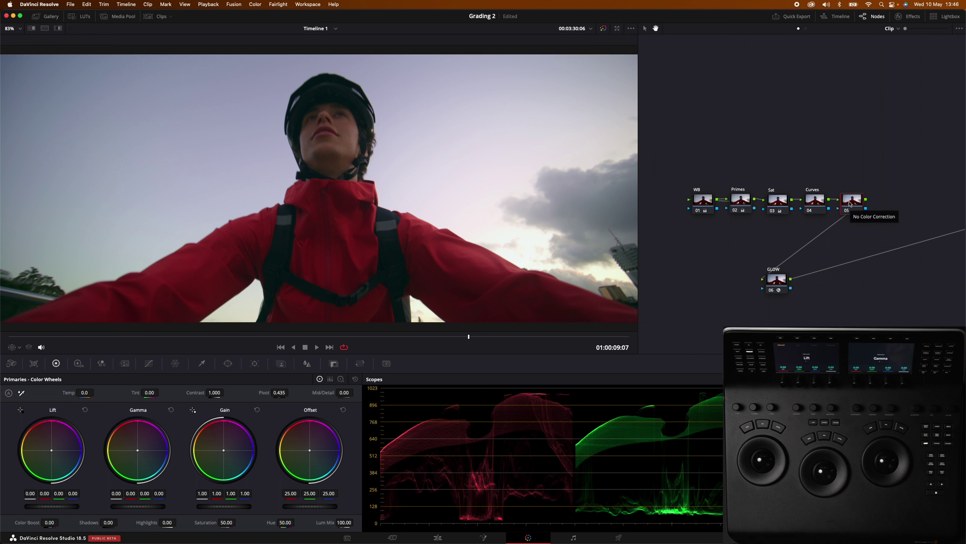
key("F2")
key("Return")
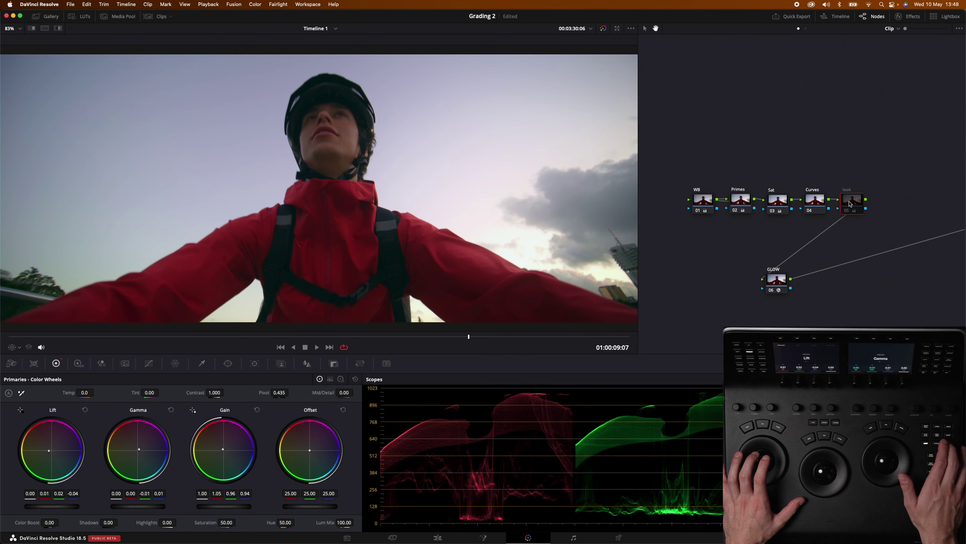
Set the look node's gain to red 1.09, green 0.94, blue 0.88 and compare the shot with the node off and on.
key("super+d")
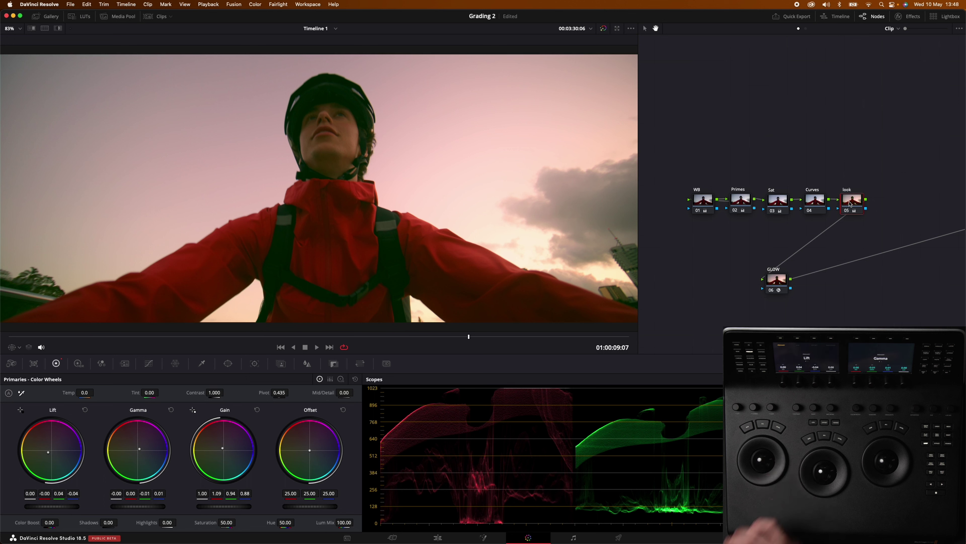
key("ctrl+d")
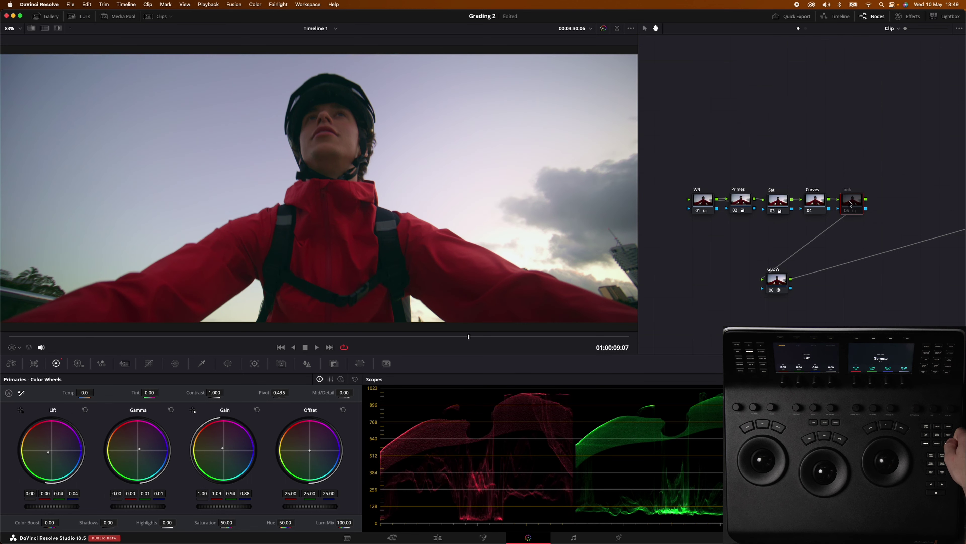
key("ctrl+d")
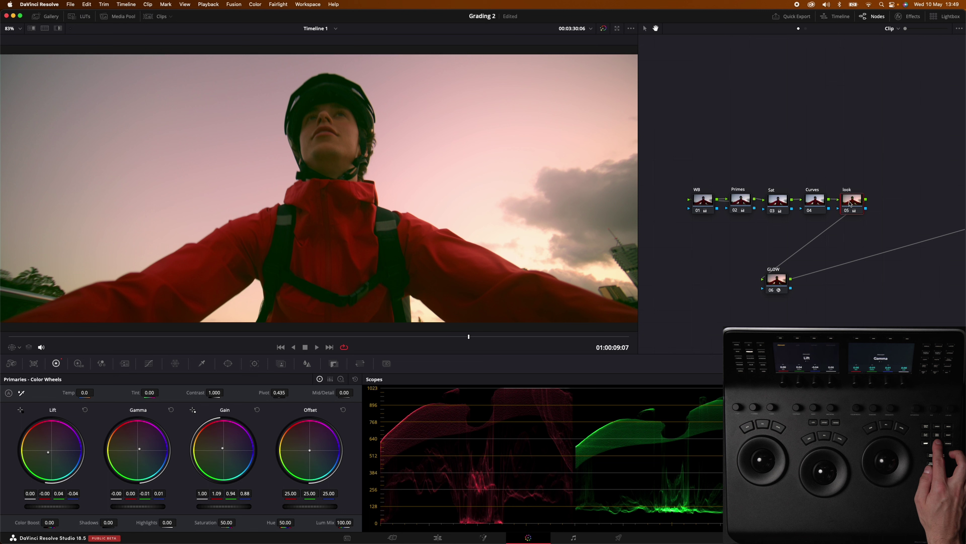
Undo the full grade reset and set the look node's gain to red 1.07, green 0.95, blue 0.91.
key("equal")
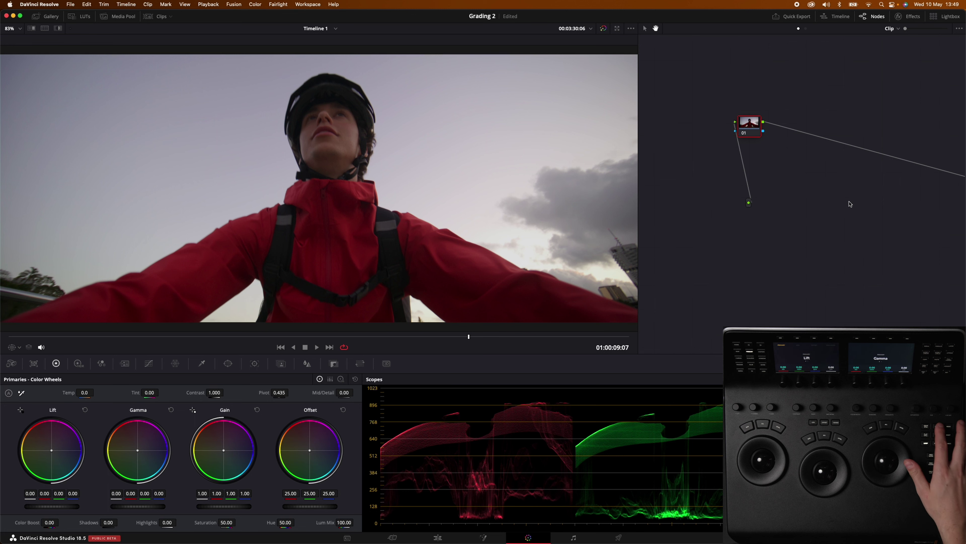
key("super+z")
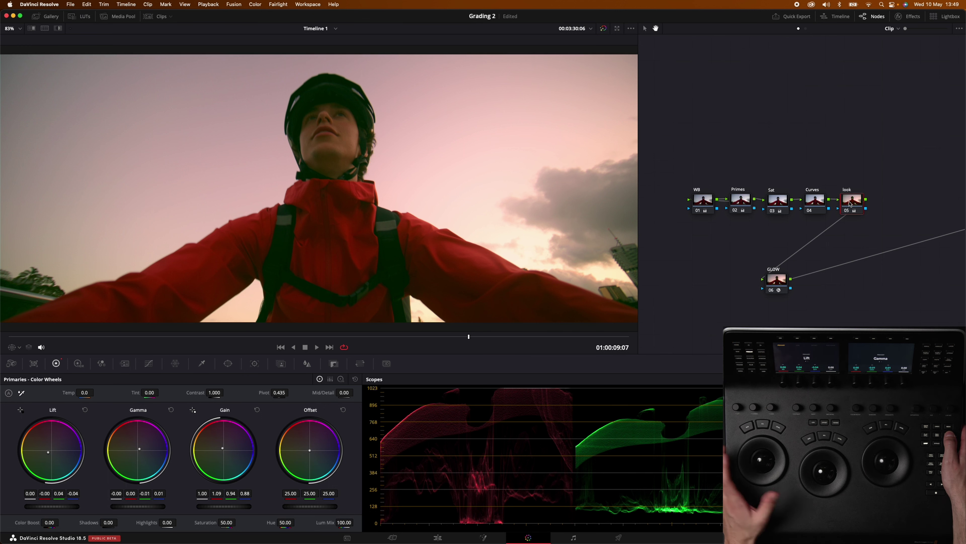
key("shift+Home")
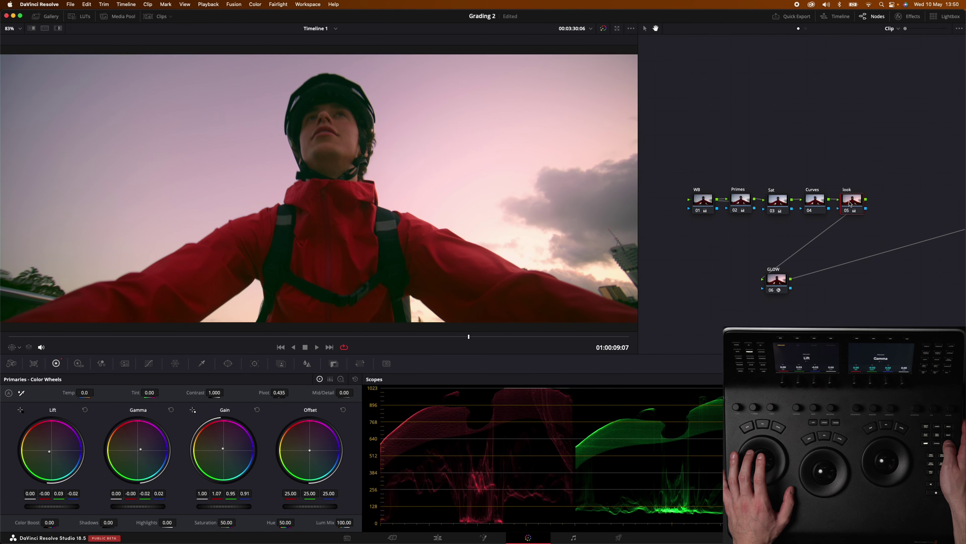
Add a serial node after the look node and open the ImpulZ - Rec709 Generic LUT folder.
key("alt+s")
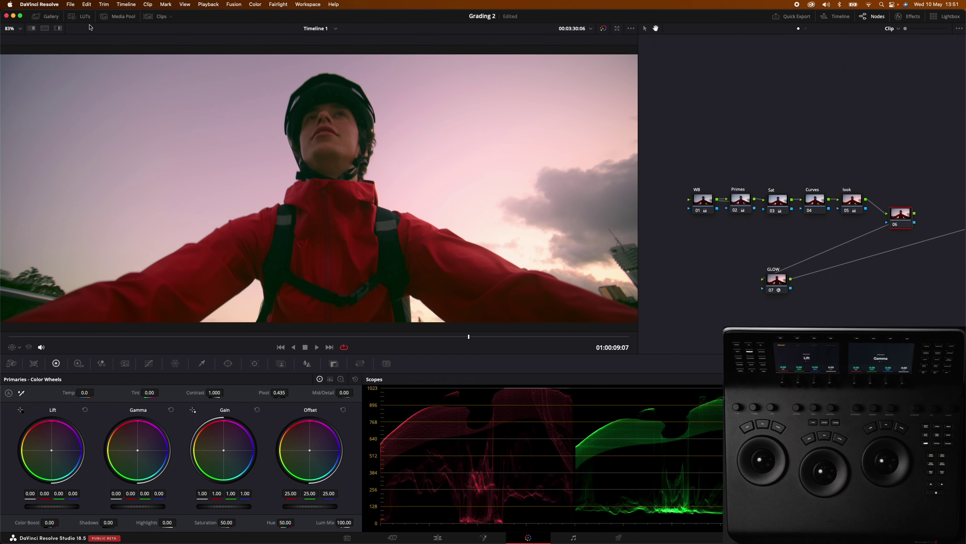
left_click(84, 16)
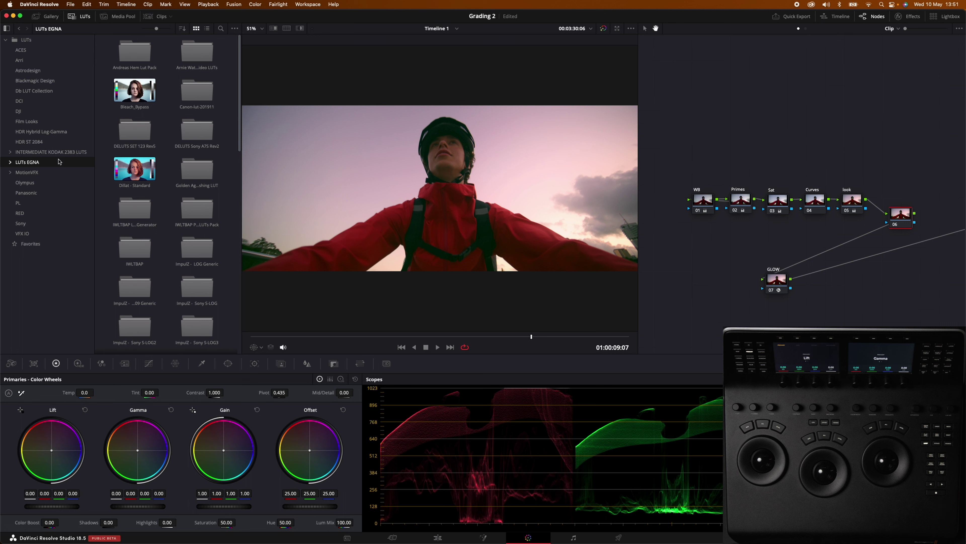
left_click(10, 162)
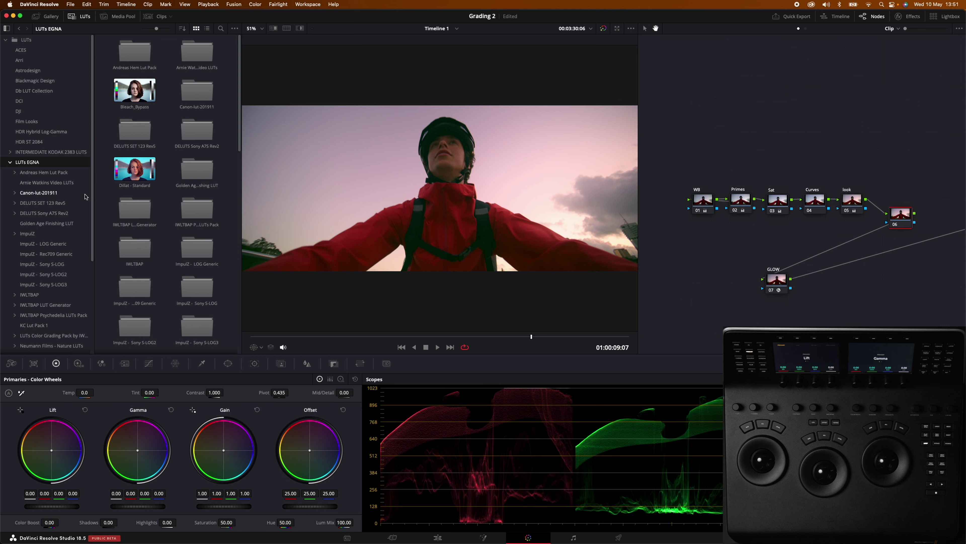
scroll(85, 196, "down", 3)
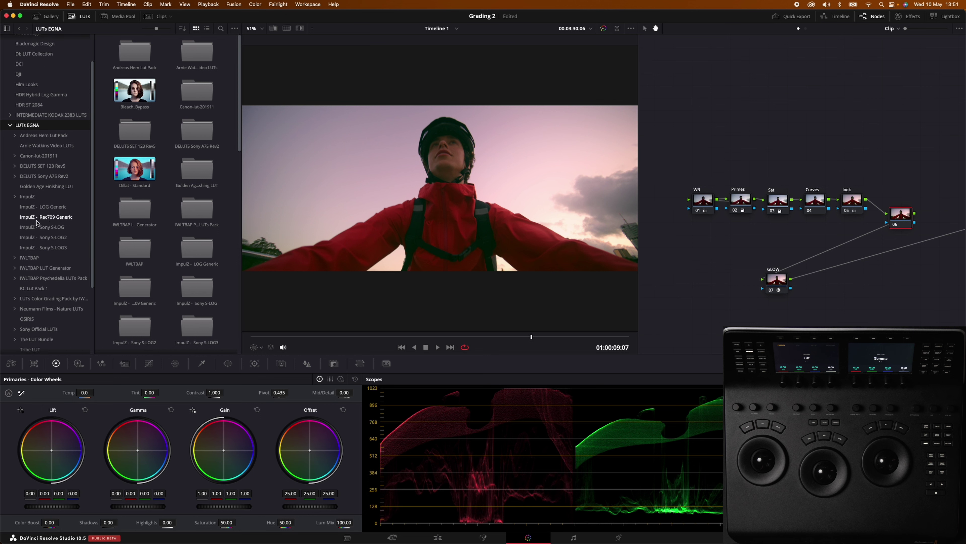
left_click(27, 217)
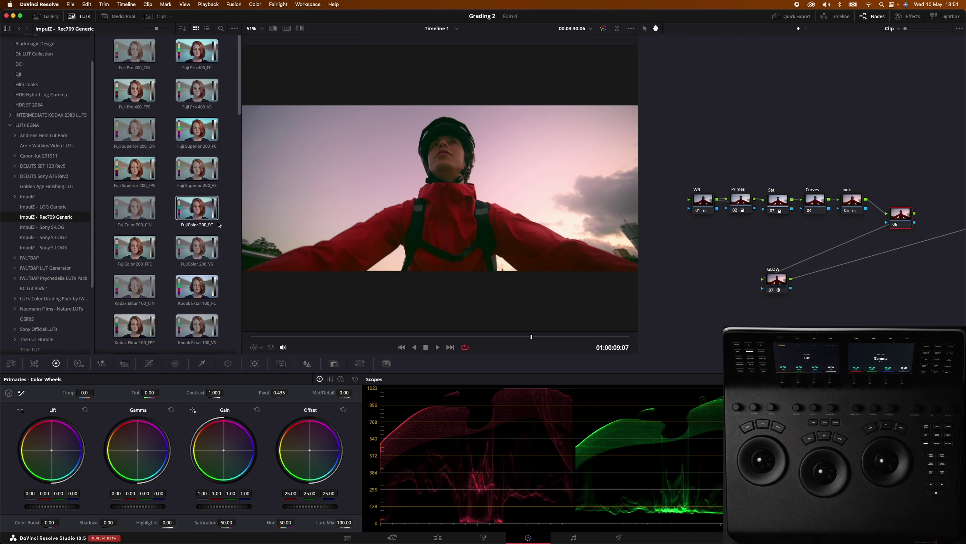
Apply the Kodak Vision3 250D 5207 (NEG)_FC LUT to the new node and close the LUT browser.
scroll(223, 240, "down", 10)
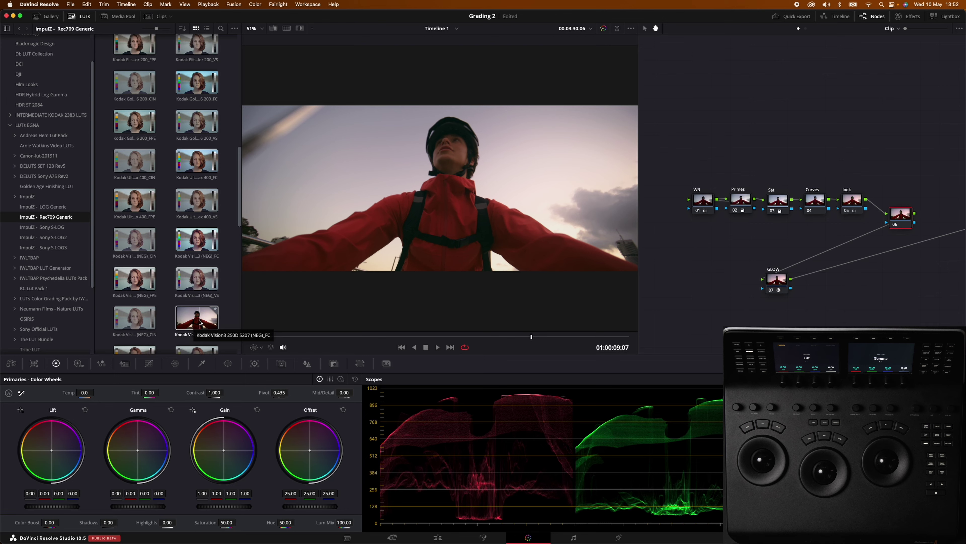
right_click(194, 320)
left_click(214, 324)
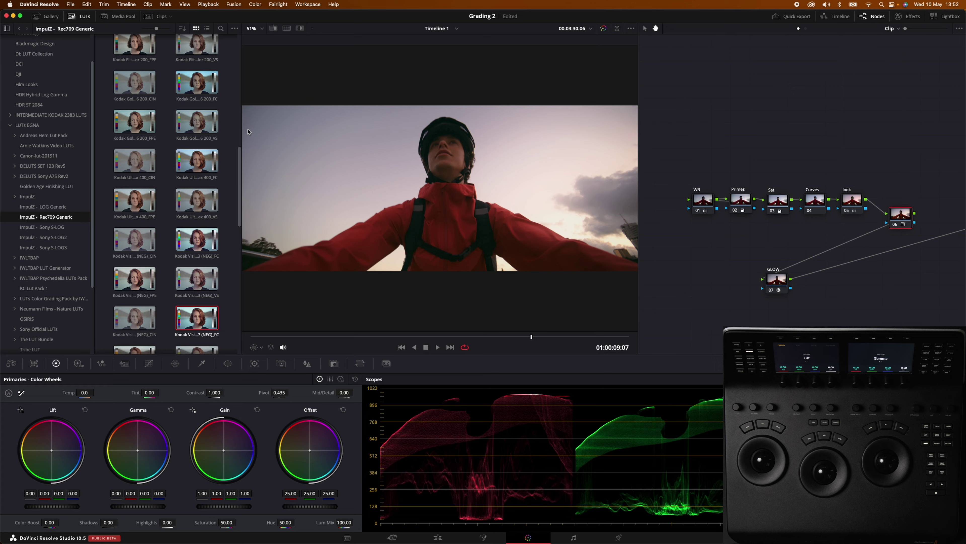
left_click(79, 16)
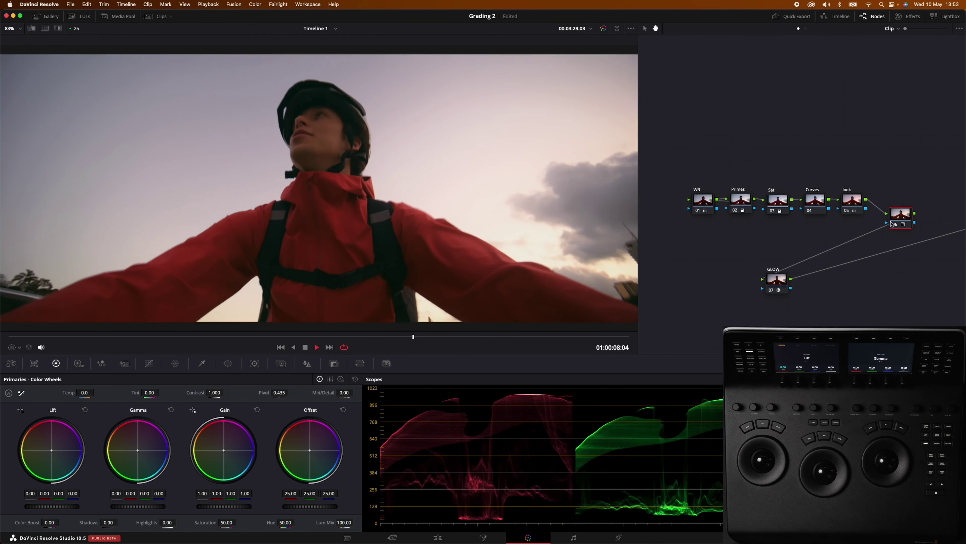
Play the clip while checking the look node's effect and label node 06 as LUT.
key("space")
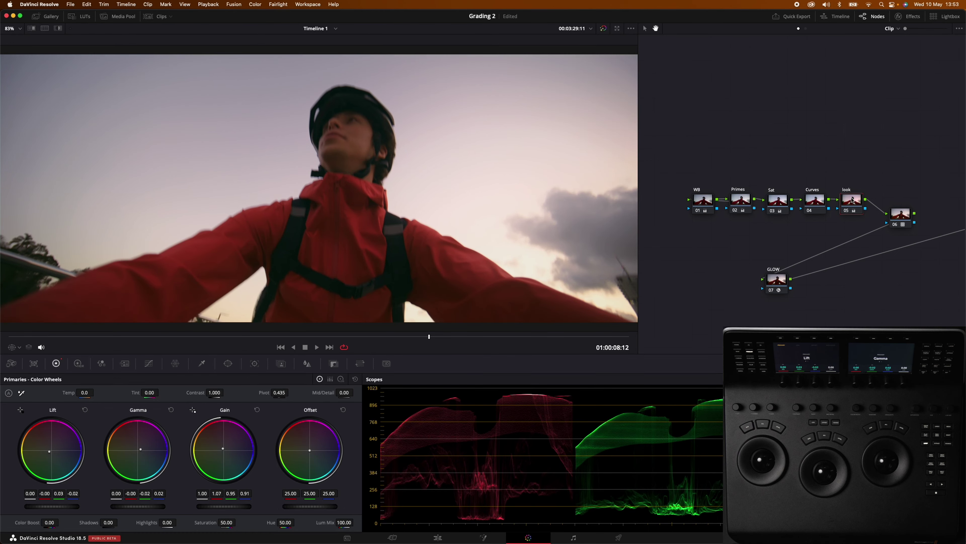
key("super+d")
key("space")
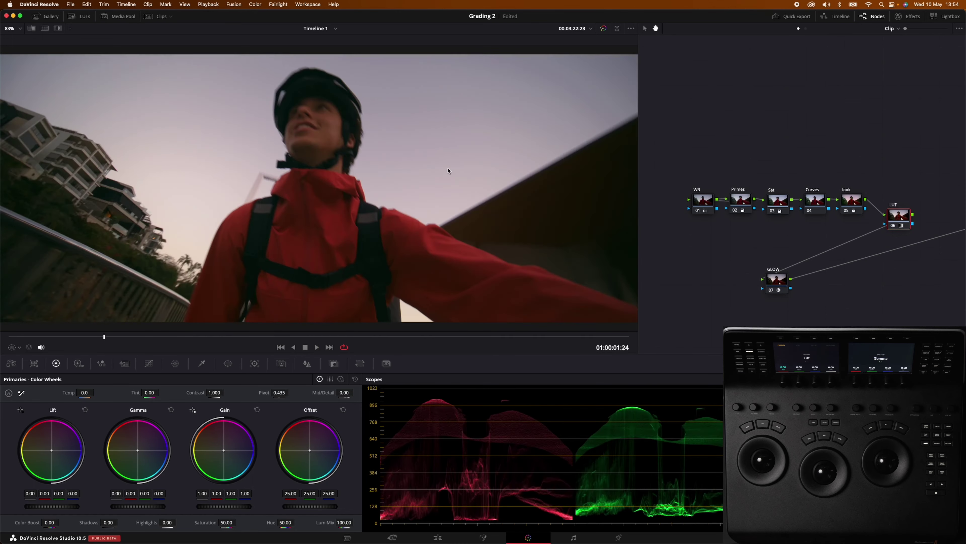
Grab a still of the clip with the LUT applied as a grading reference.
right_click(893, 217)
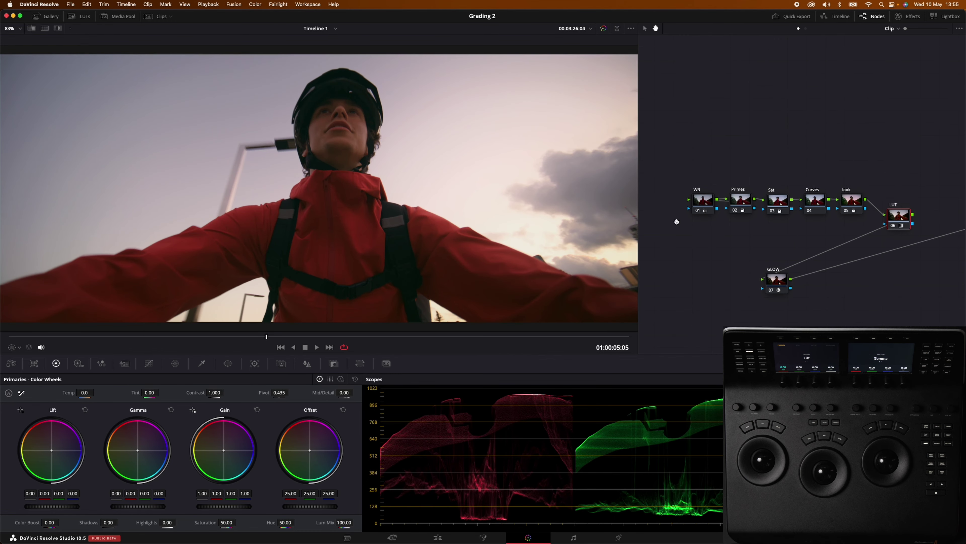
right_click(354, 134)
left_click(366, 142)
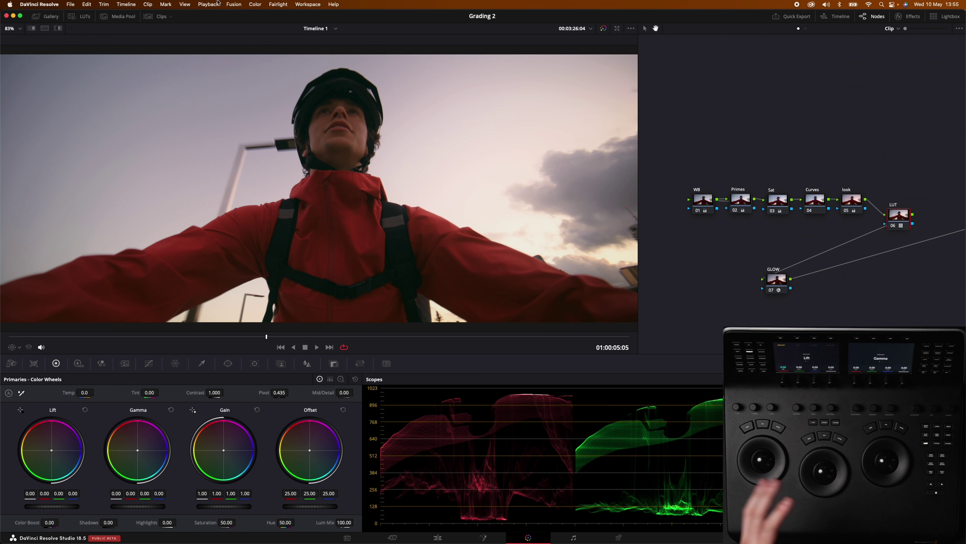
Disable the LUT node and set the Primes node's gain to 1.01 with lift at 0.02.
right_click(896, 226)
left_click(907, 206)
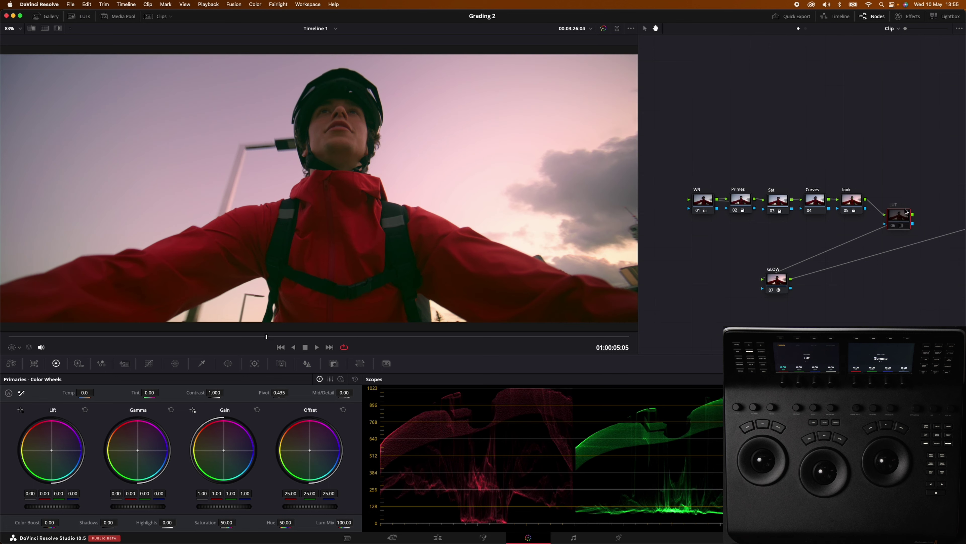
left_click(854, 202)
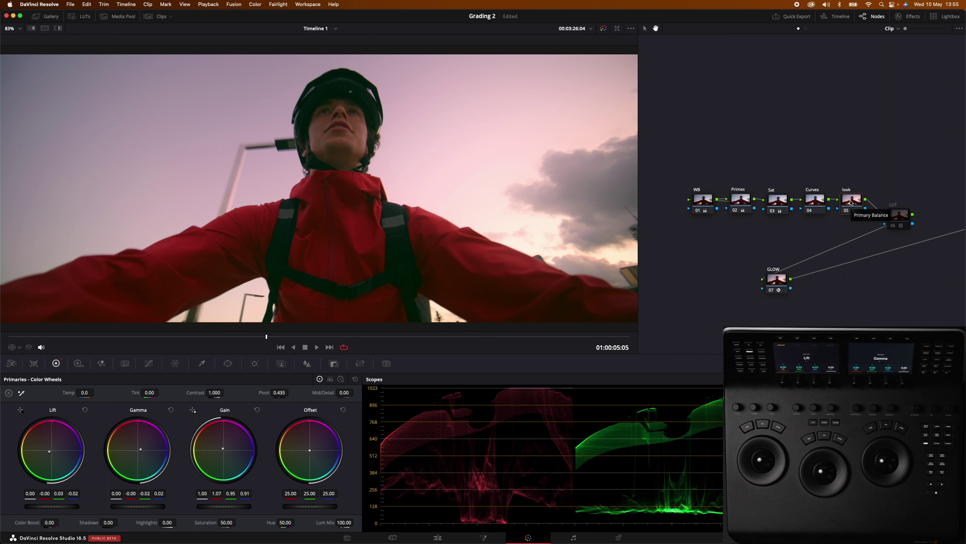
left_click(748, 205)
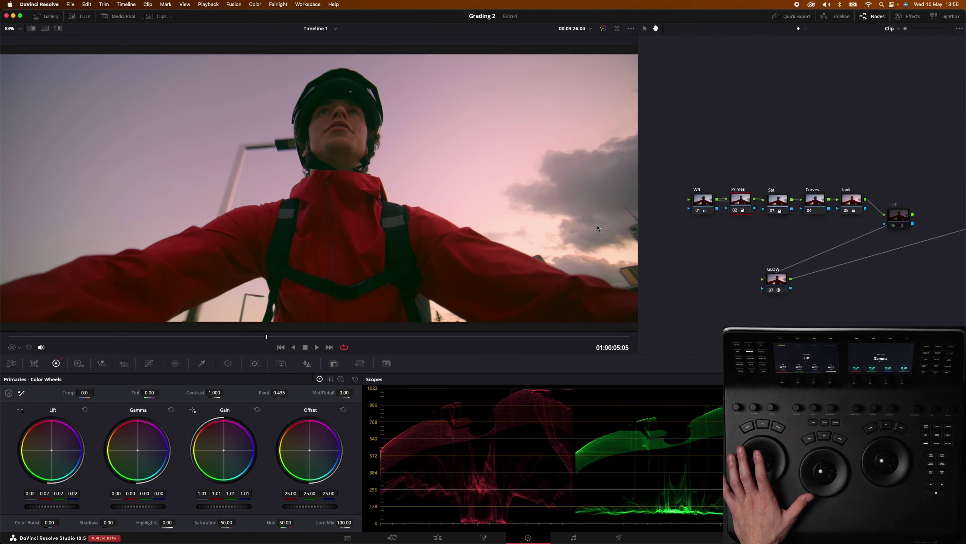
View the gallery still, turn on the image wipe and place the split across the rider's face.
left_click(45, 16)
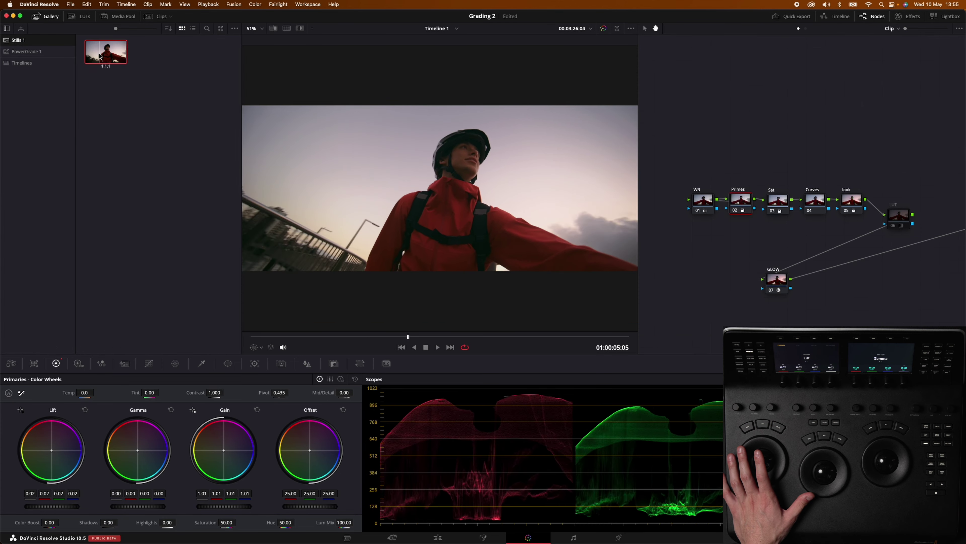
left_click(43, 17)
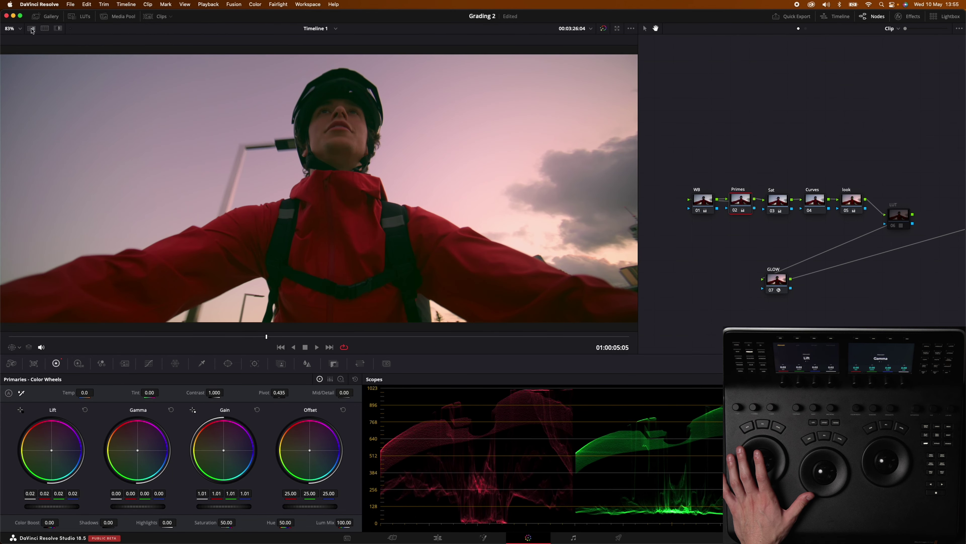
left_click(31, 28)
left_click_drag(469, 137, 341, 135)
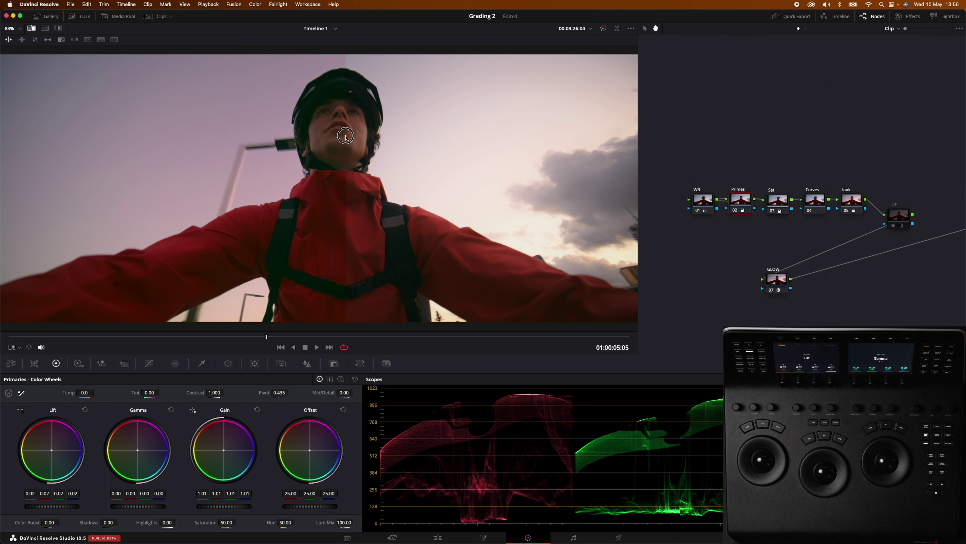
Set the look node's gain to red 1.09, green 0.95, blue 0.87 and the raw Color Temp to 9941 with Tint 3.91.
left_click(849, 199)
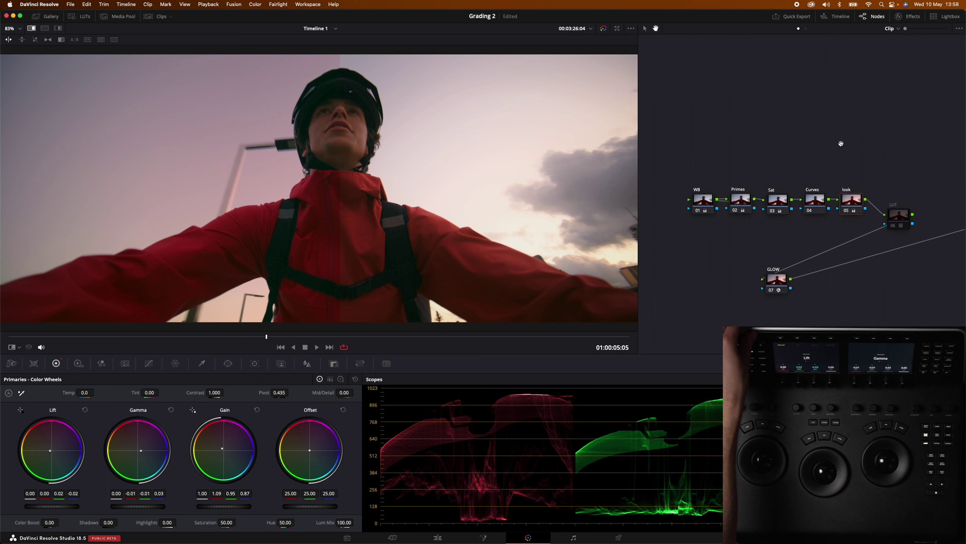
left_click(706, 204)
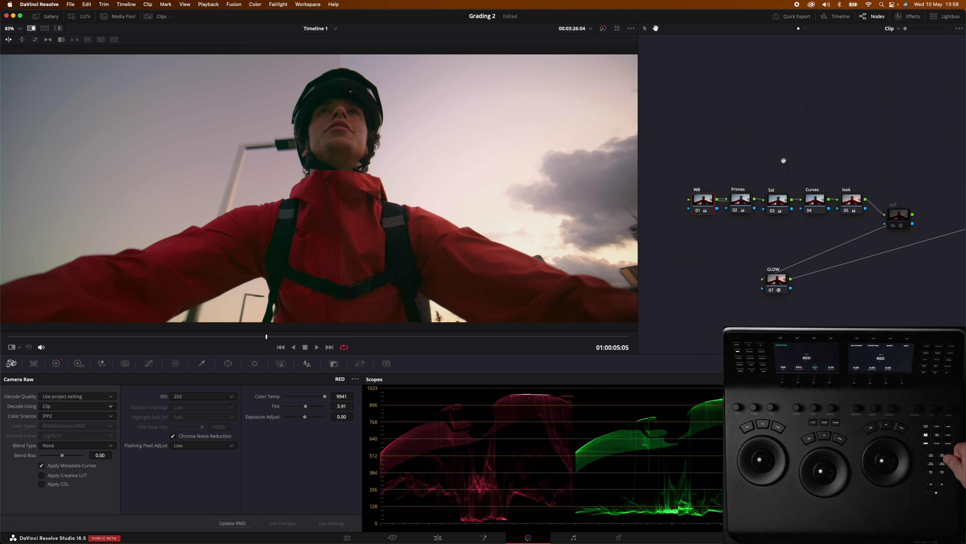
Set the Primes node's lift to 0.01 and gain to 1.07, and move the LUT node farther from the look node.
key("shift+apostrophe")
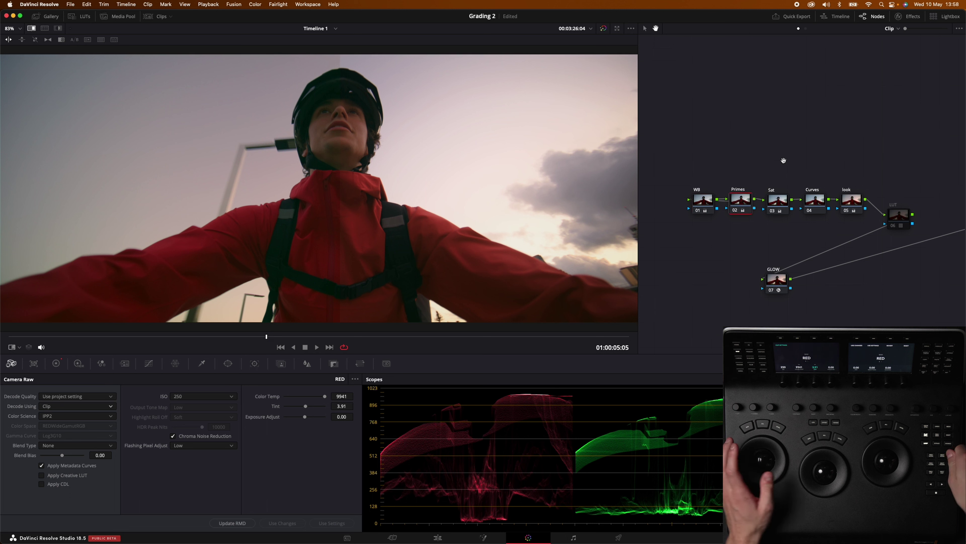
key("alt+z")
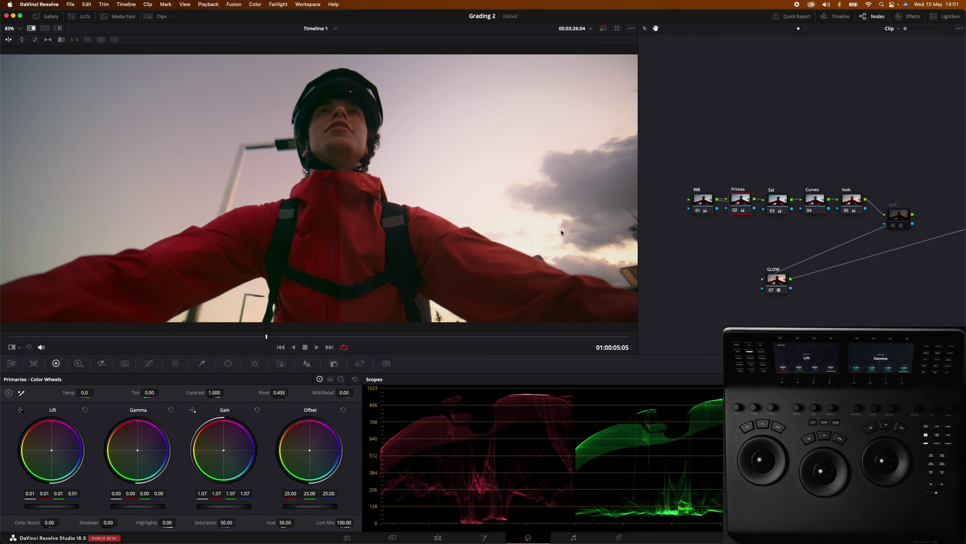
left_click_drag(898, 217, 944, 220)
left_click(854, 204)
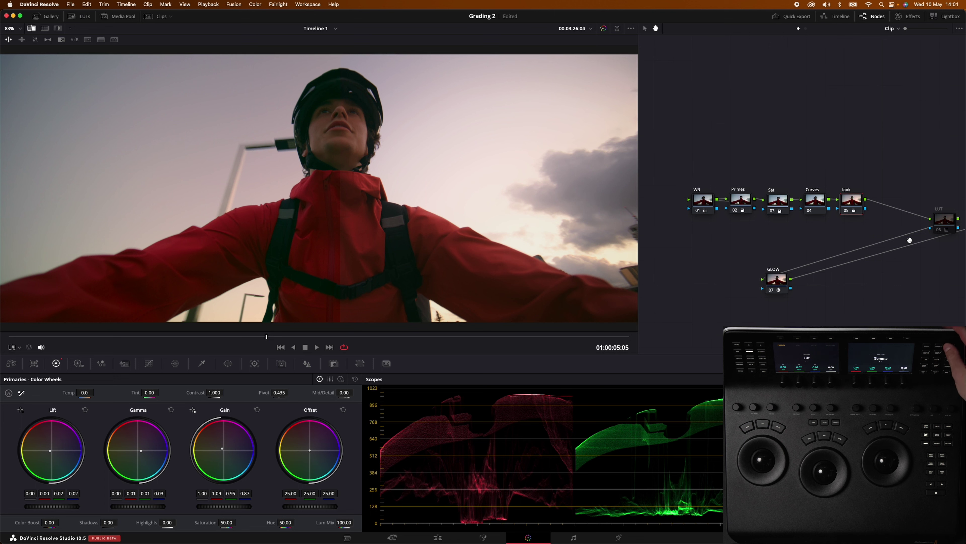
Add a parallel node below look and shift the skin with Hue vs Hue to 7.48 rotation at input hue 279.11, also sampling the jacket's red.
key("alt+l")
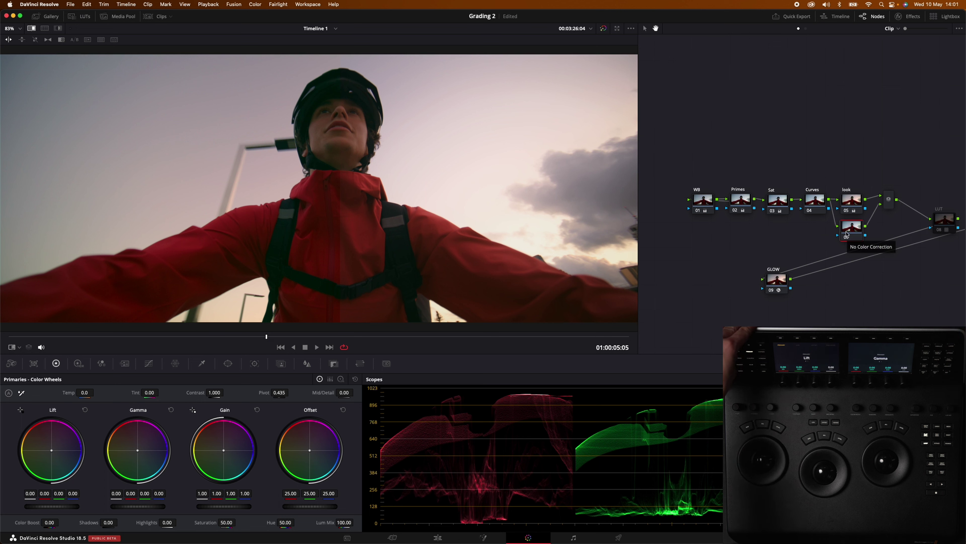
key("c")
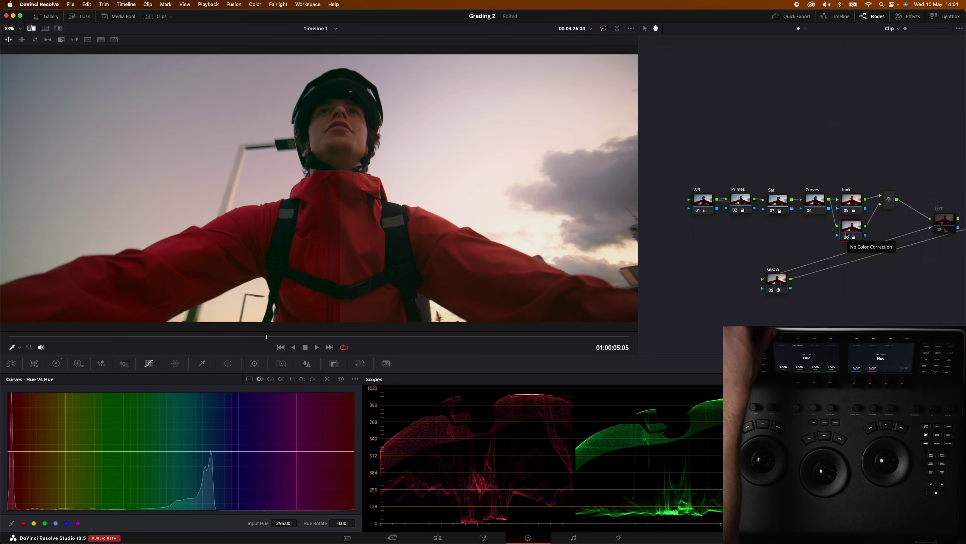
left_click(323, 134)
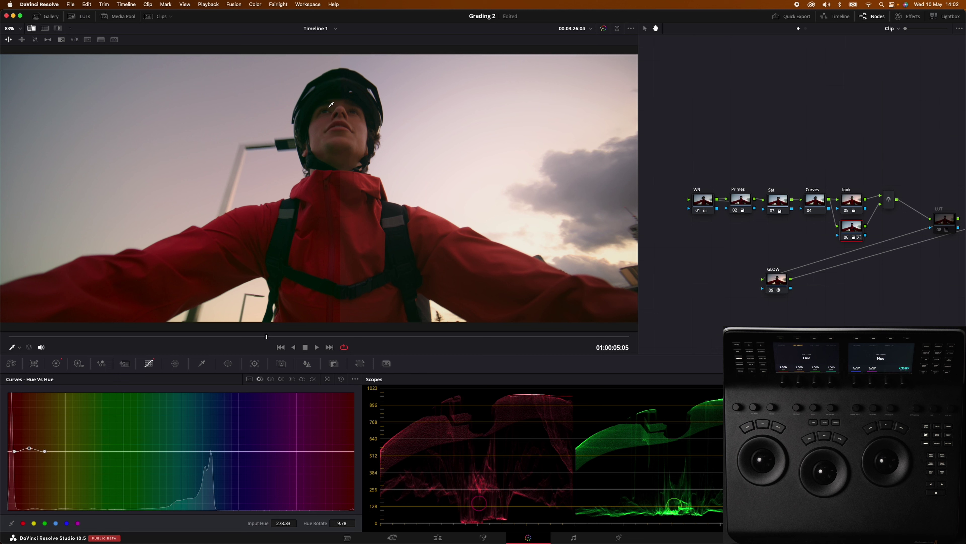
left_click(15, 452)
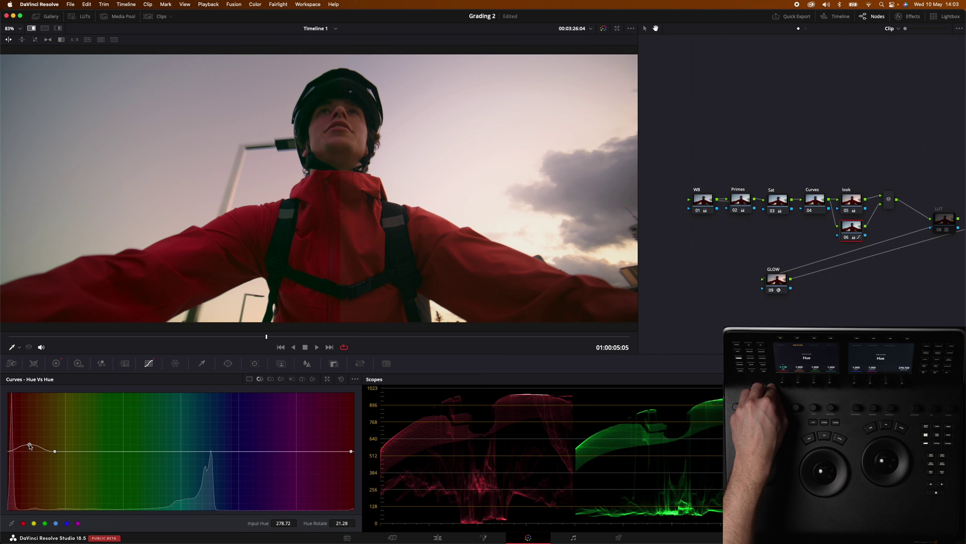
left_click_drag(29, 444, 30, 447)
left_click_drag(30, 447, 29, 448)
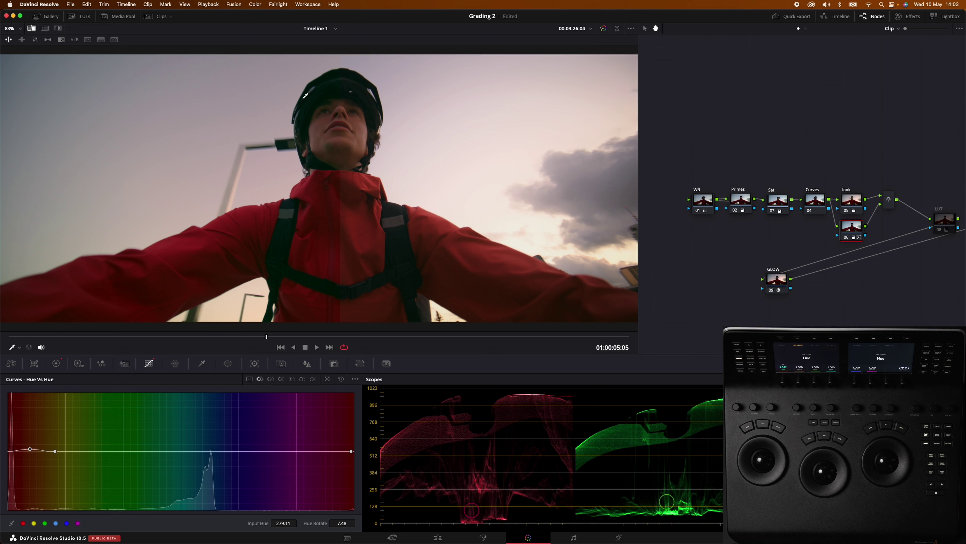
left_click(311, 217)
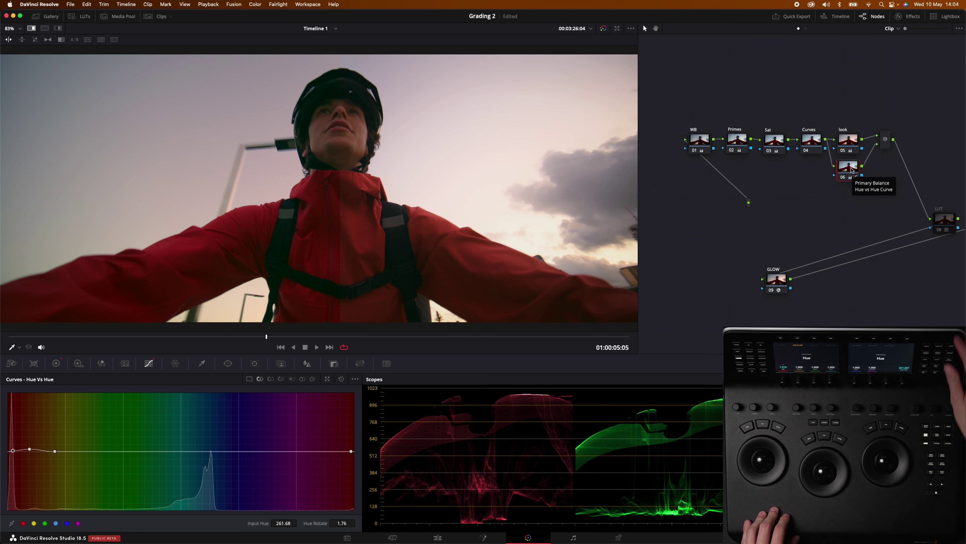
Add another parallel node and qualify the red jacket with hue width 13.6, saturation 3.2 to 13.5 and luminance 44.6 to 67.1, viewing the highlight.
key("alt+l")
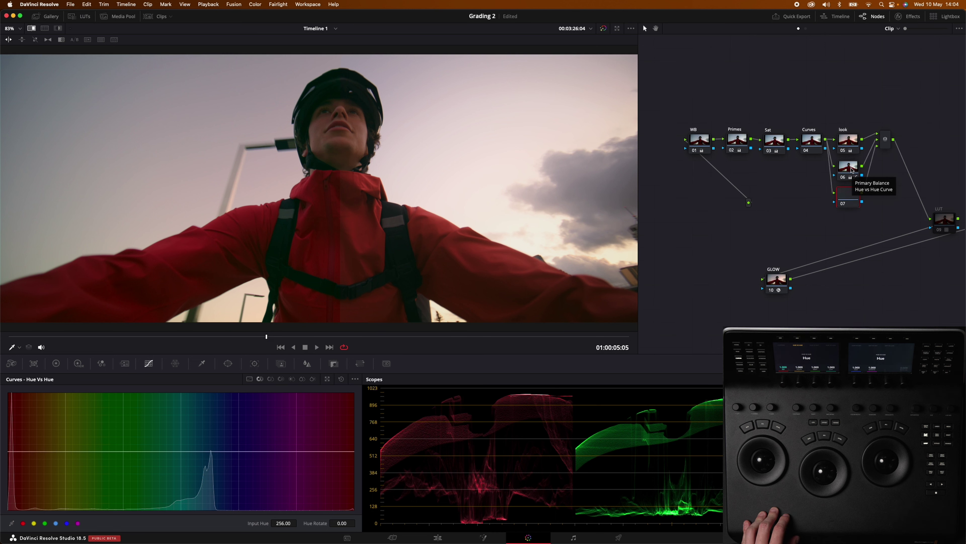
left_click(202, 364)
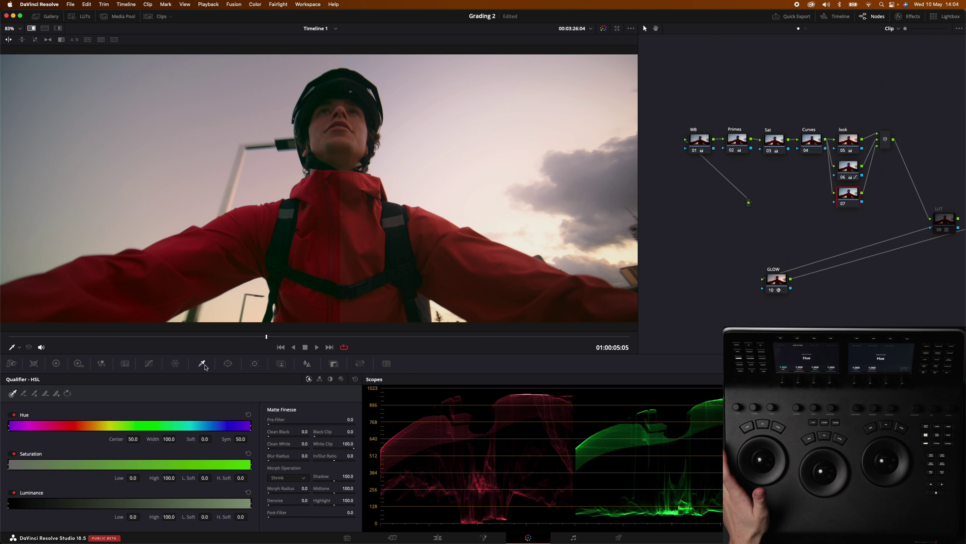
left_click(254, 208)
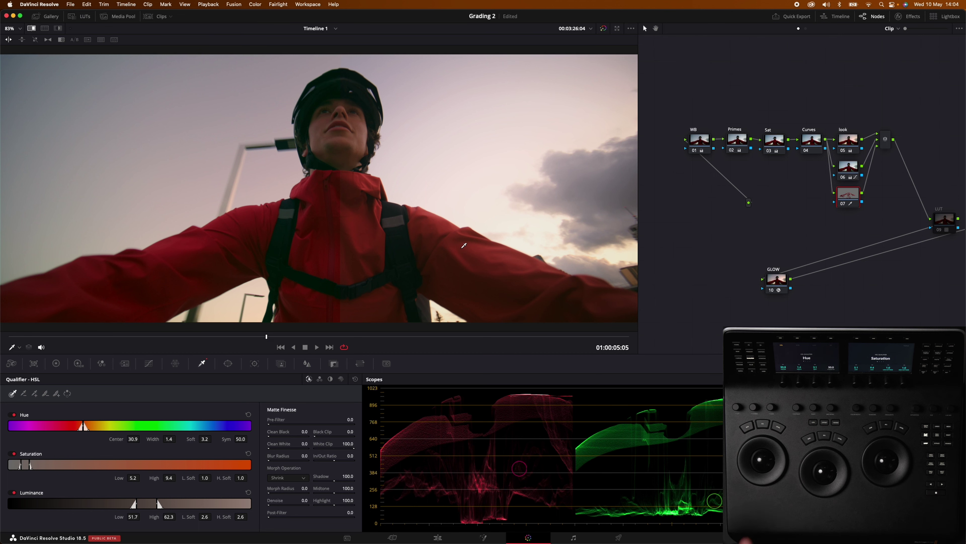
left_click(58, 28)
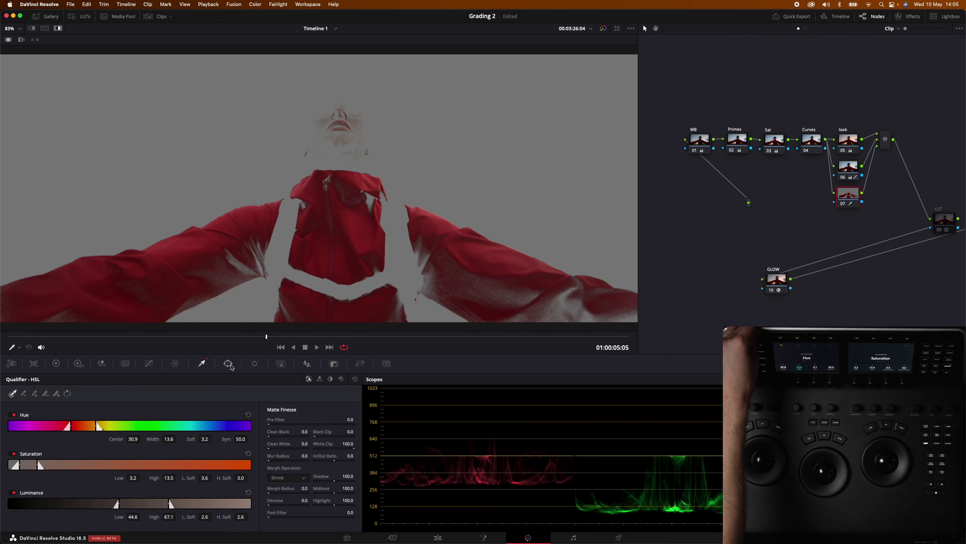
Draw a closed curve window around the rider's jacket that excludes the face and extends beyond the frame's edges, checking it with the highlight.
left_click(229, 364)
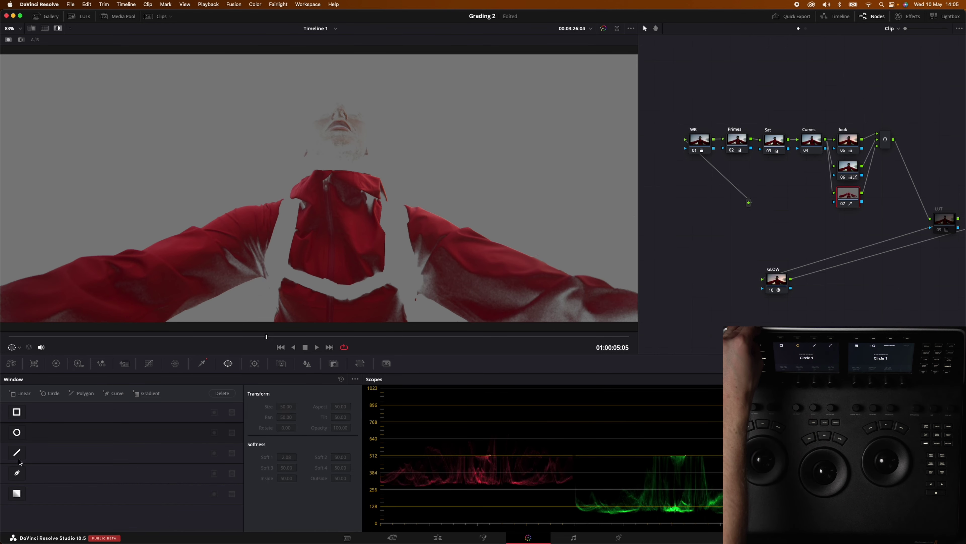
left_click(18, 472)
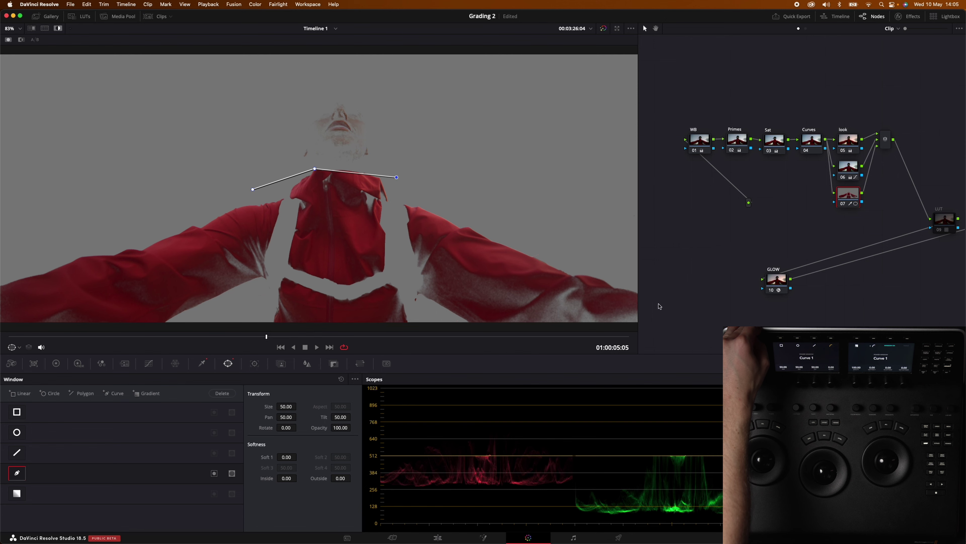
scroll(588, 286, "down", 5)
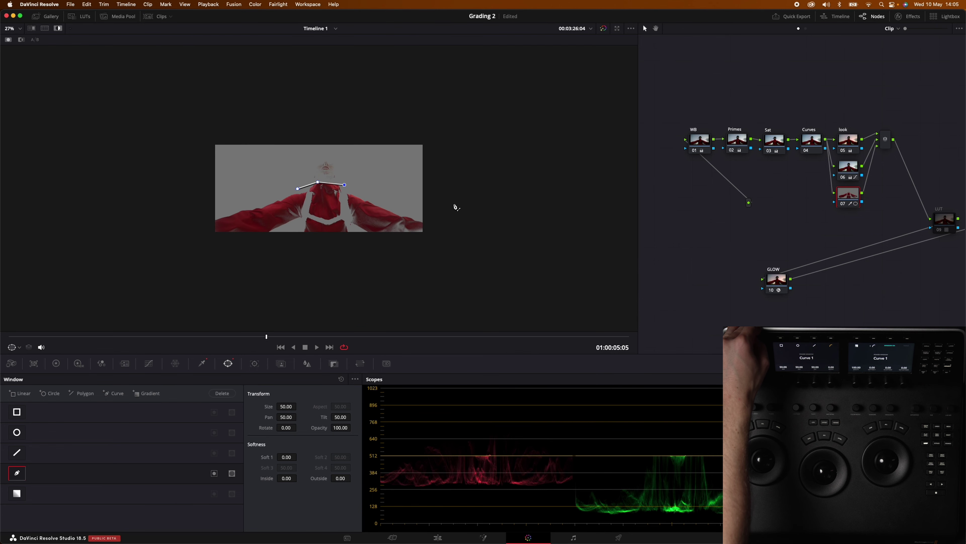
left_click(193, 266)
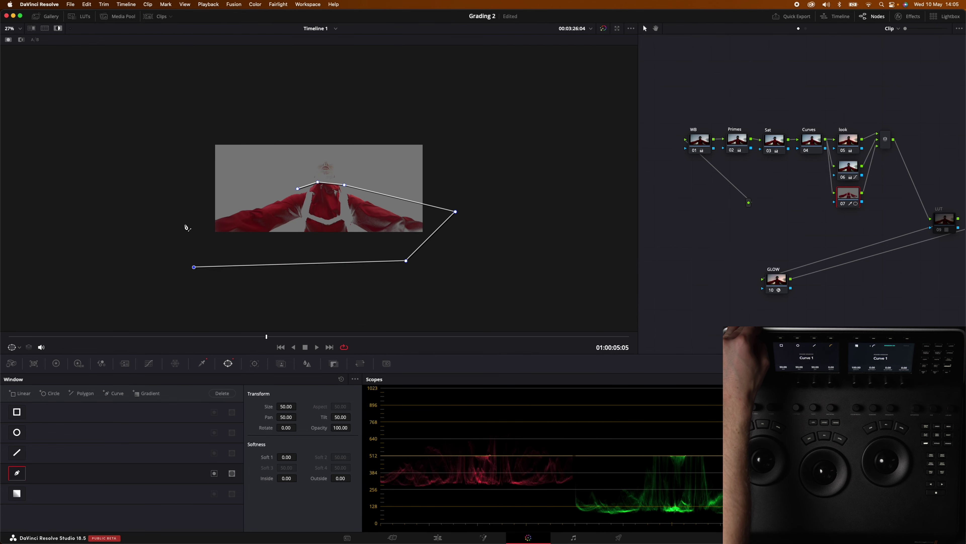
left_click(297, 188)
left_click_drag(406, 262, 441, 262)
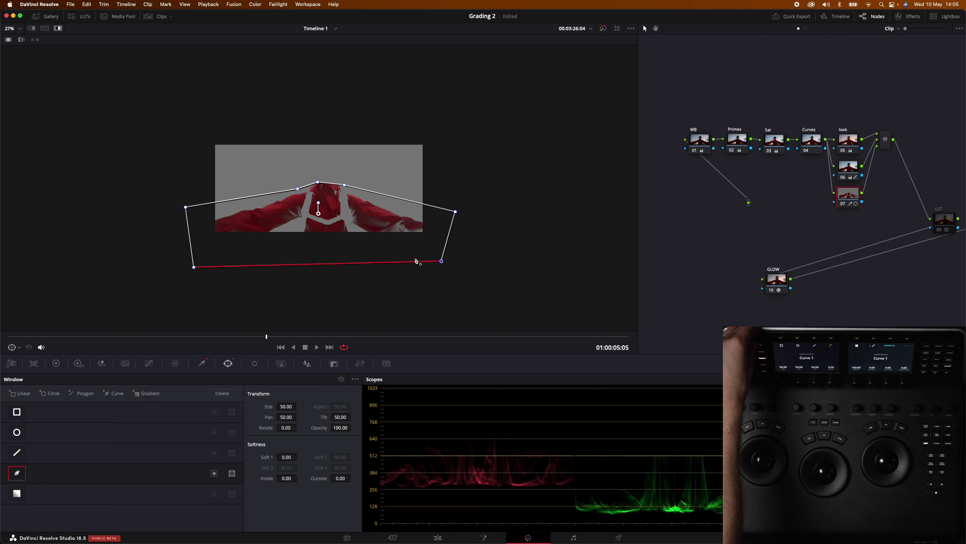
left_click(60, 29)
left_click(60, 29)
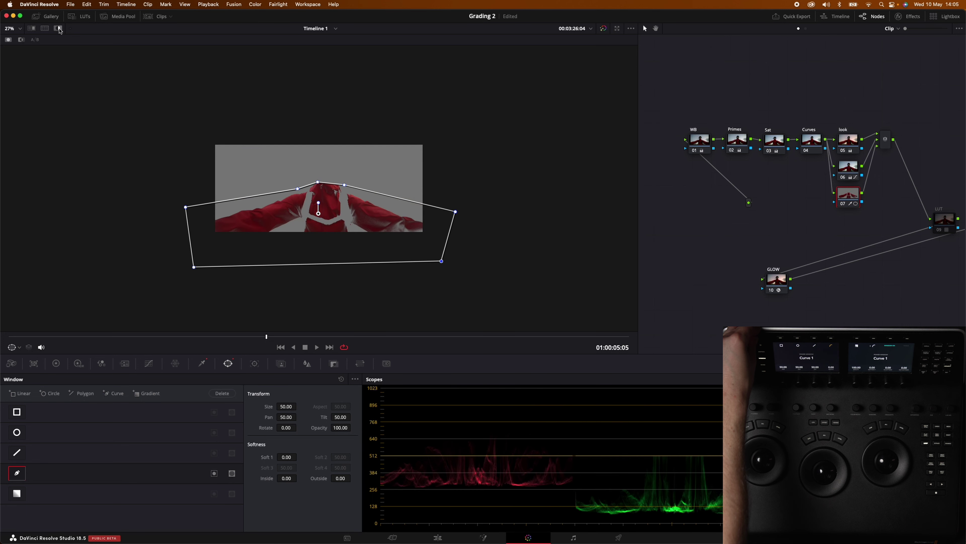
Fit the image to the viewer, lower the jacket node's saturation to 38.90 and turn off the highlight.
key("shift+z")
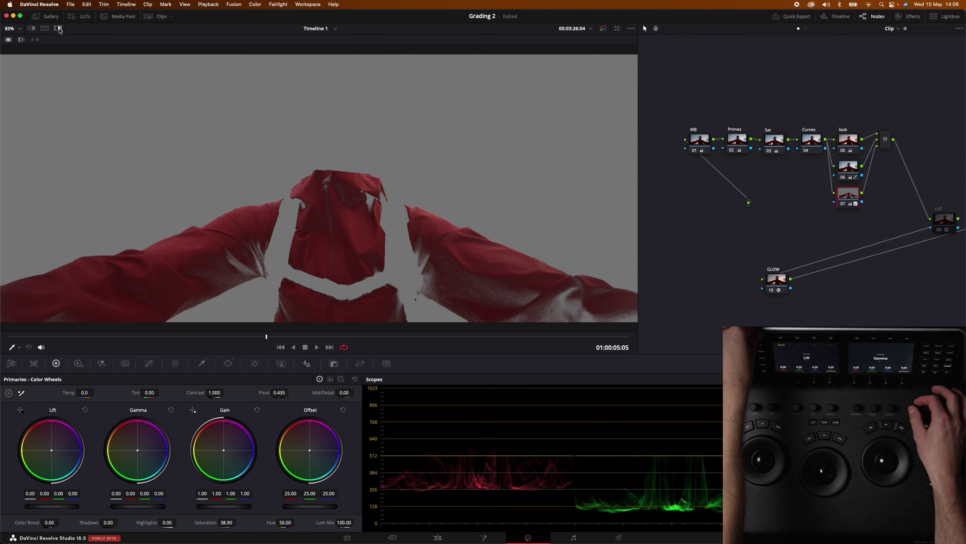
left_click(59, 30)
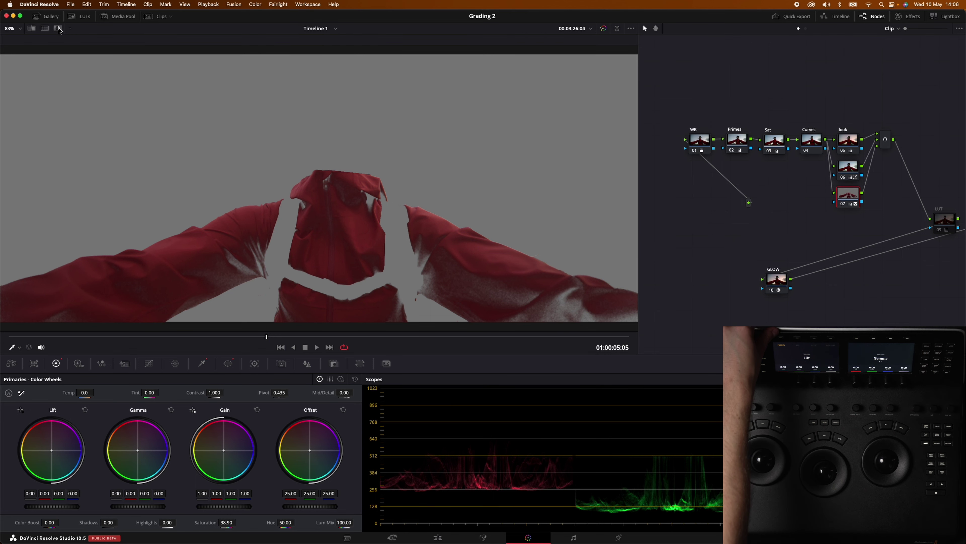
left_click(59, 29)
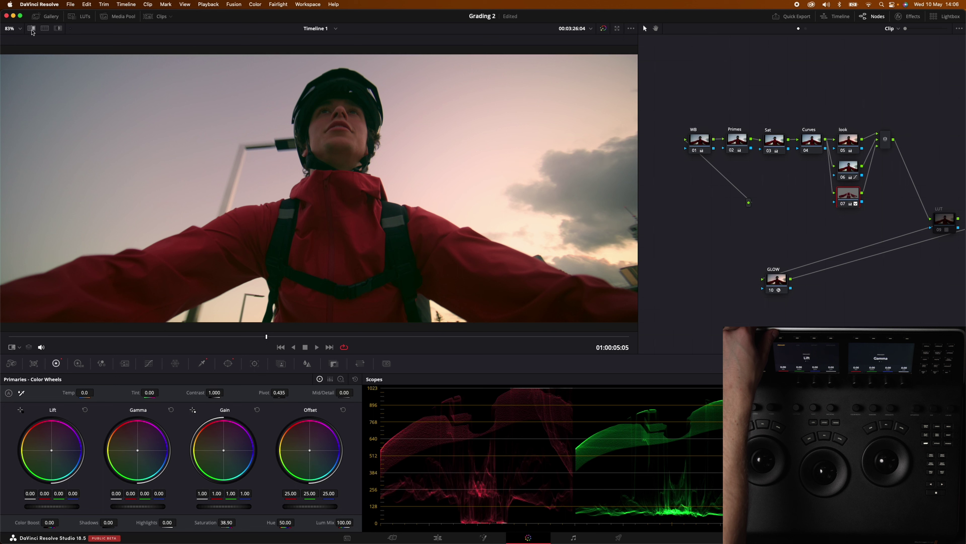
Compare the manual grade with the reference still in an enlarged viewer by toggling the image wipe, and save the project.
left_click(31, 29)
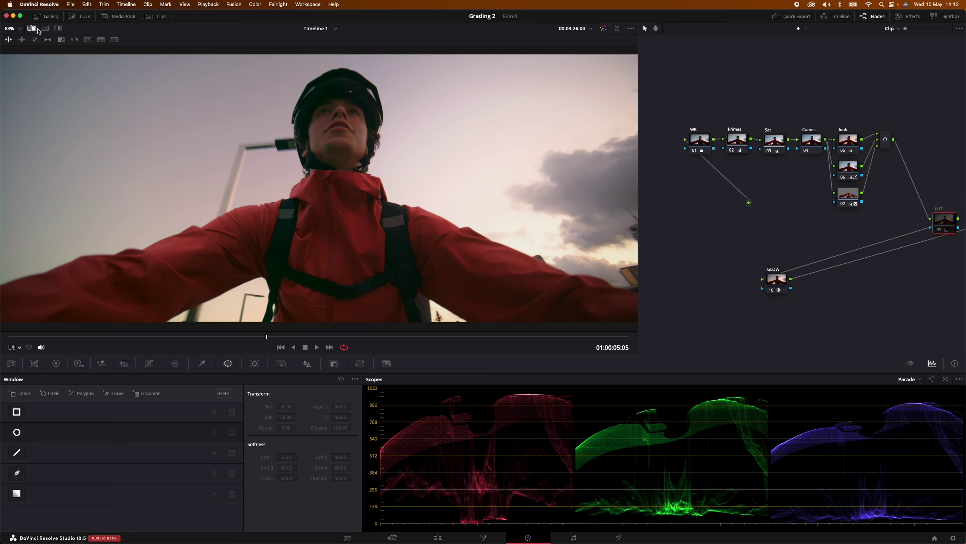
key("alt+f")
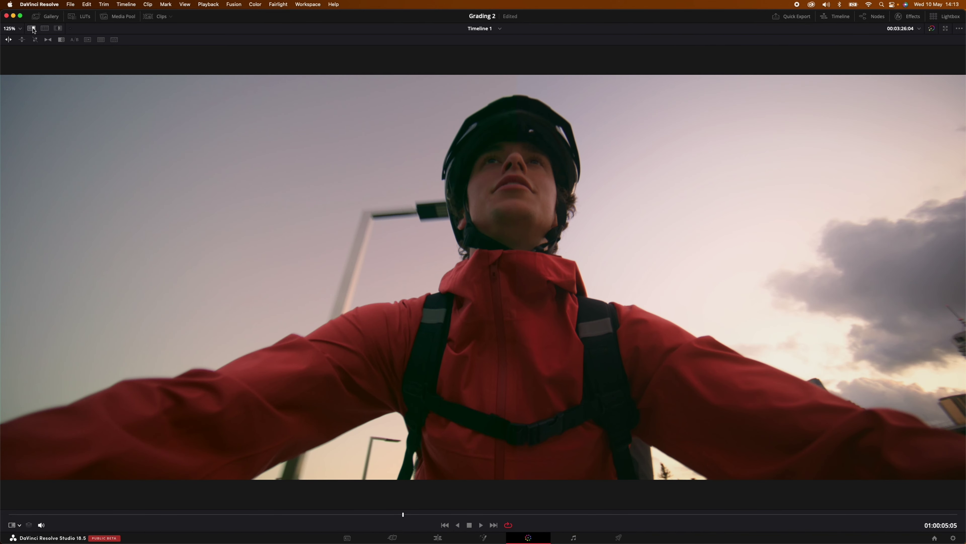
left_click(33, 29)
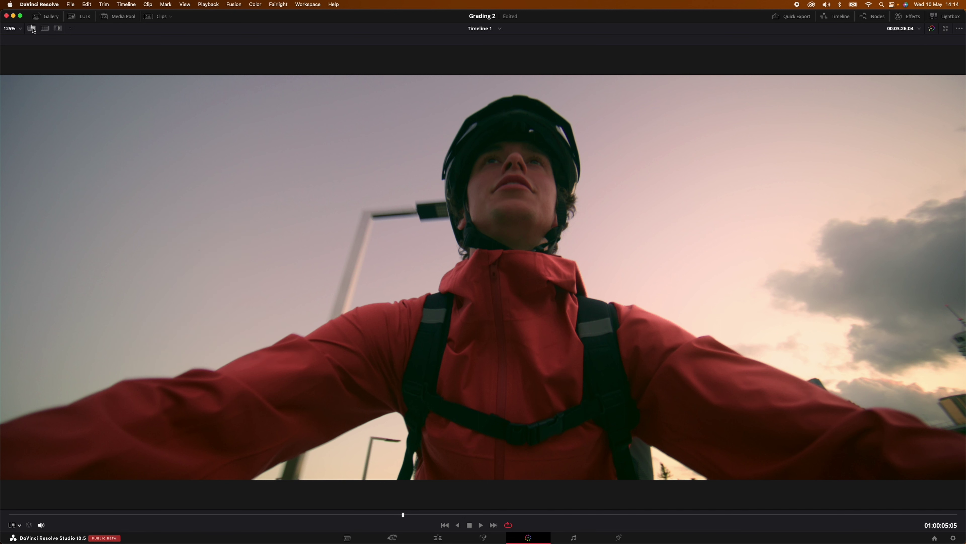
left_click(32, 28)
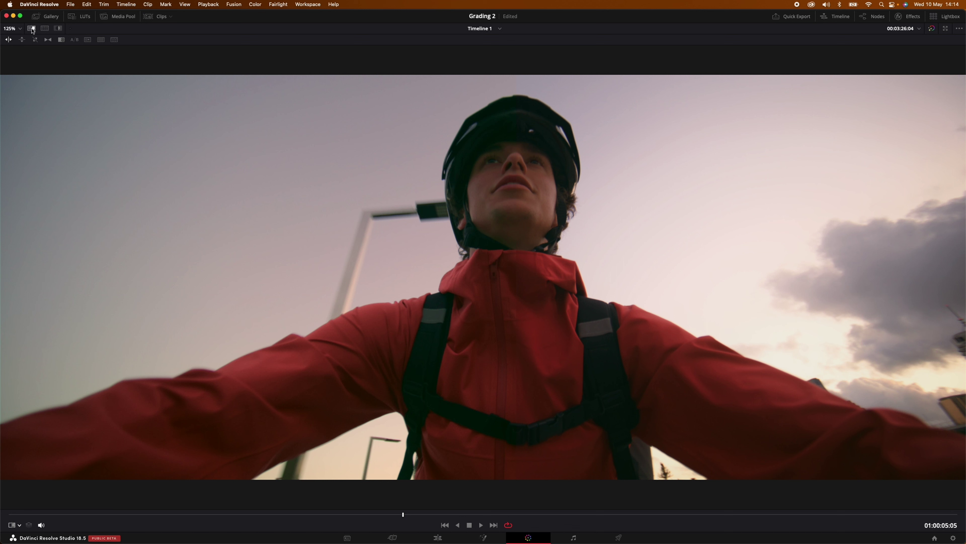
left_click(32, 28)
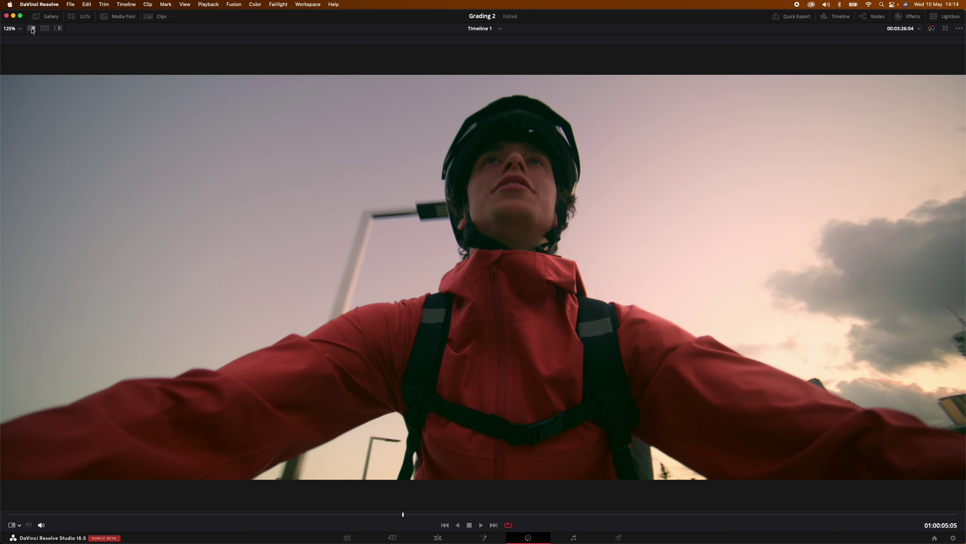
key("super+s")
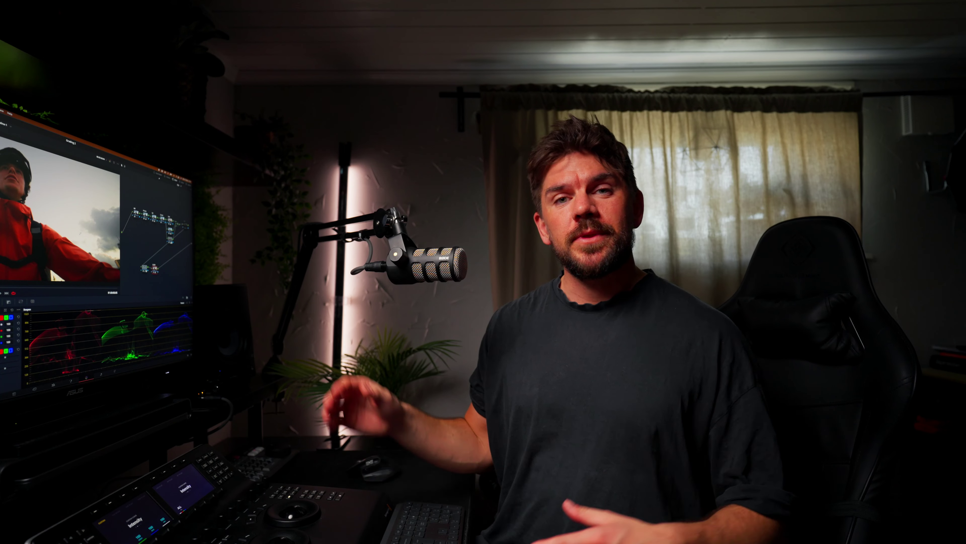